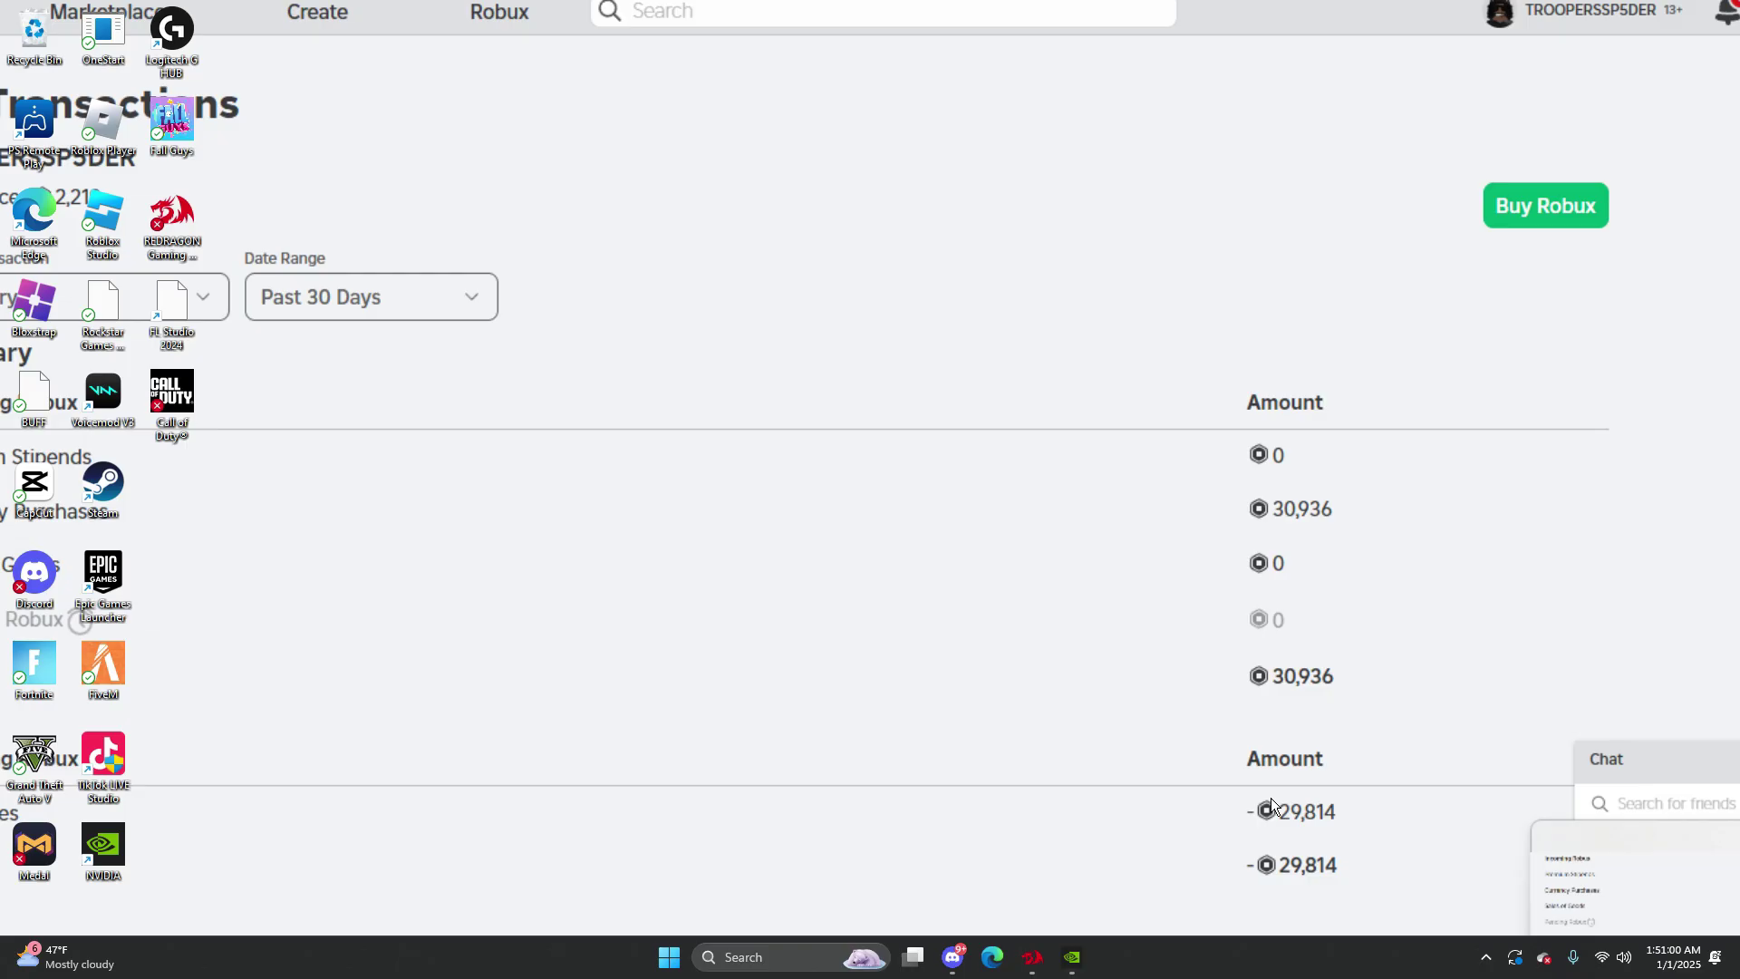
Right-click the Windows desktop and dismiss its context menu
{"action": "right_click", "coordinate": [1270, 798]}
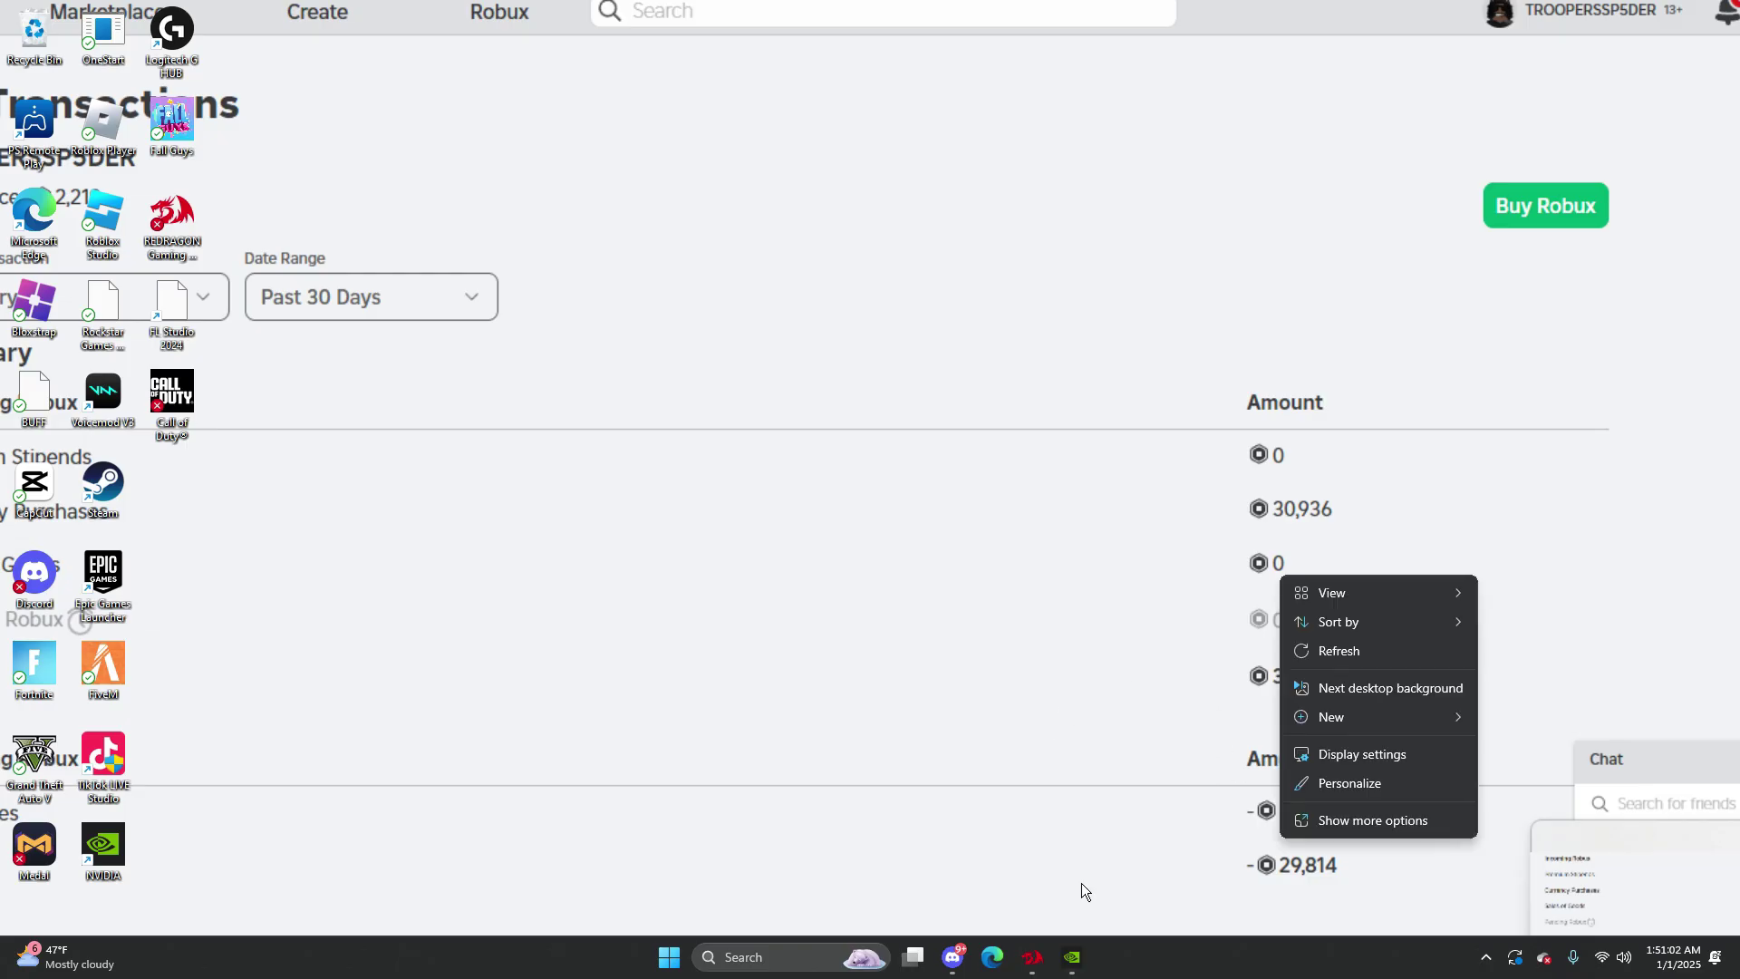
{"action": "left_click", "coordinate": [1084, 829]}
In Edge, bring up redragonshop.com/pages/software and show the PREDATOR M612 Black & White downloads
{"action": "left_click", "coordinate": [992, 956]}
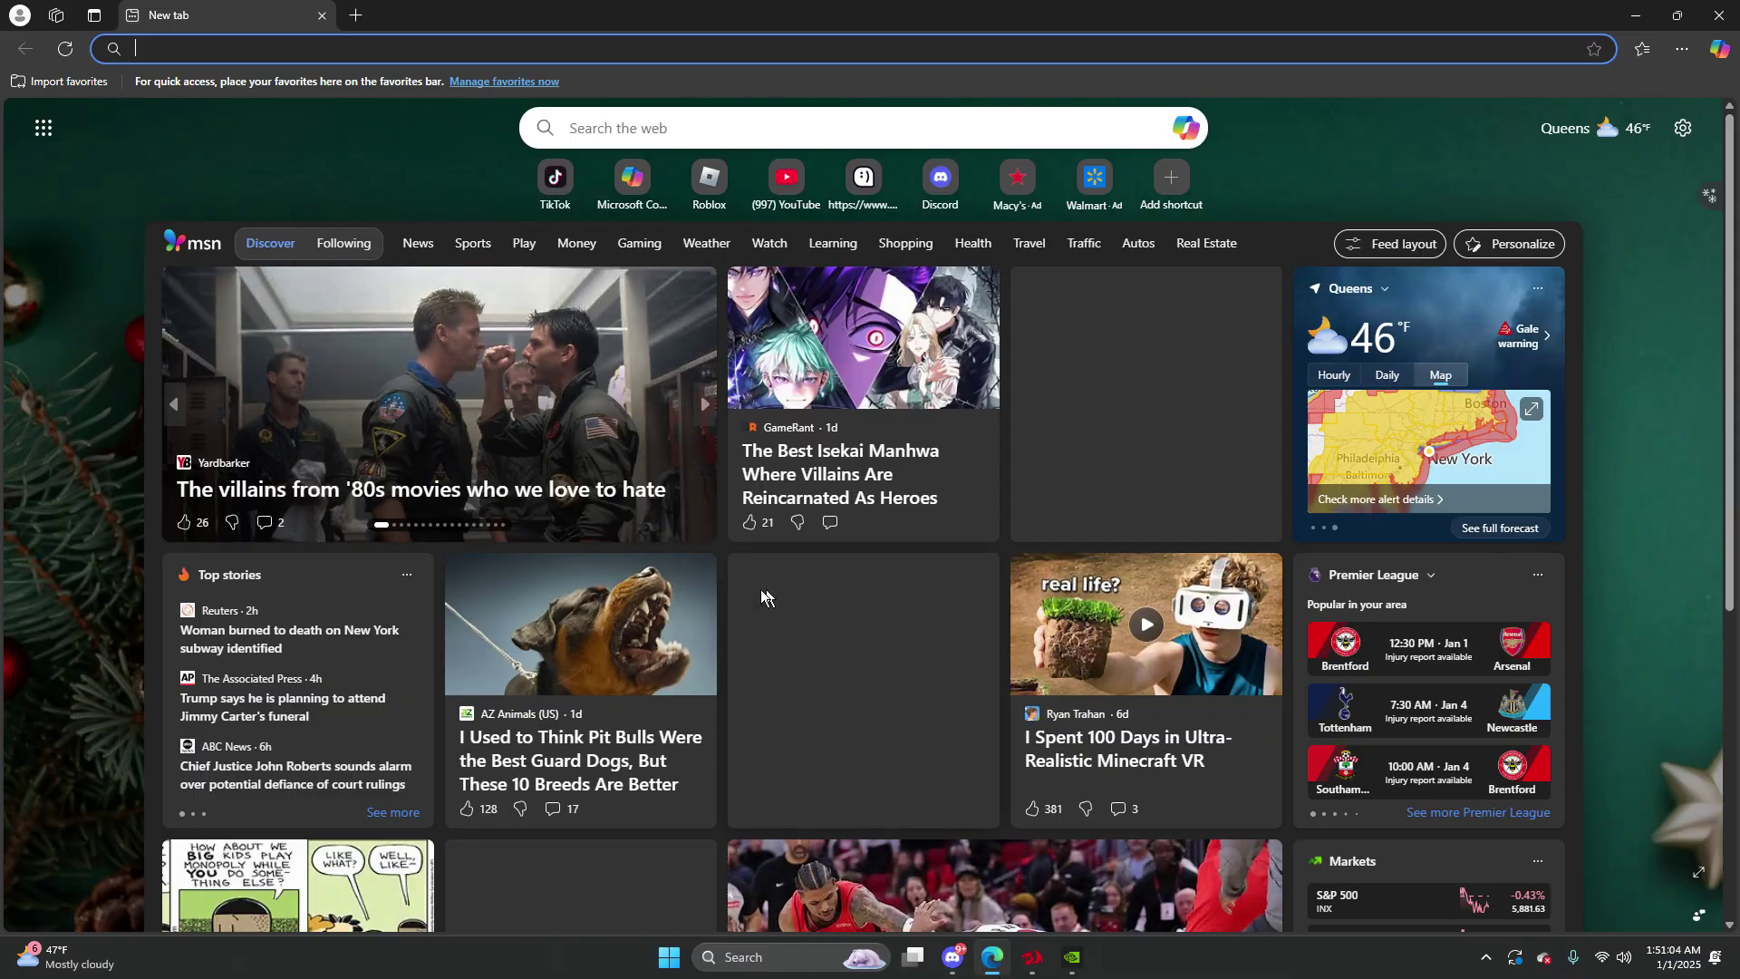
{"action": "type", "text": "reddra"}
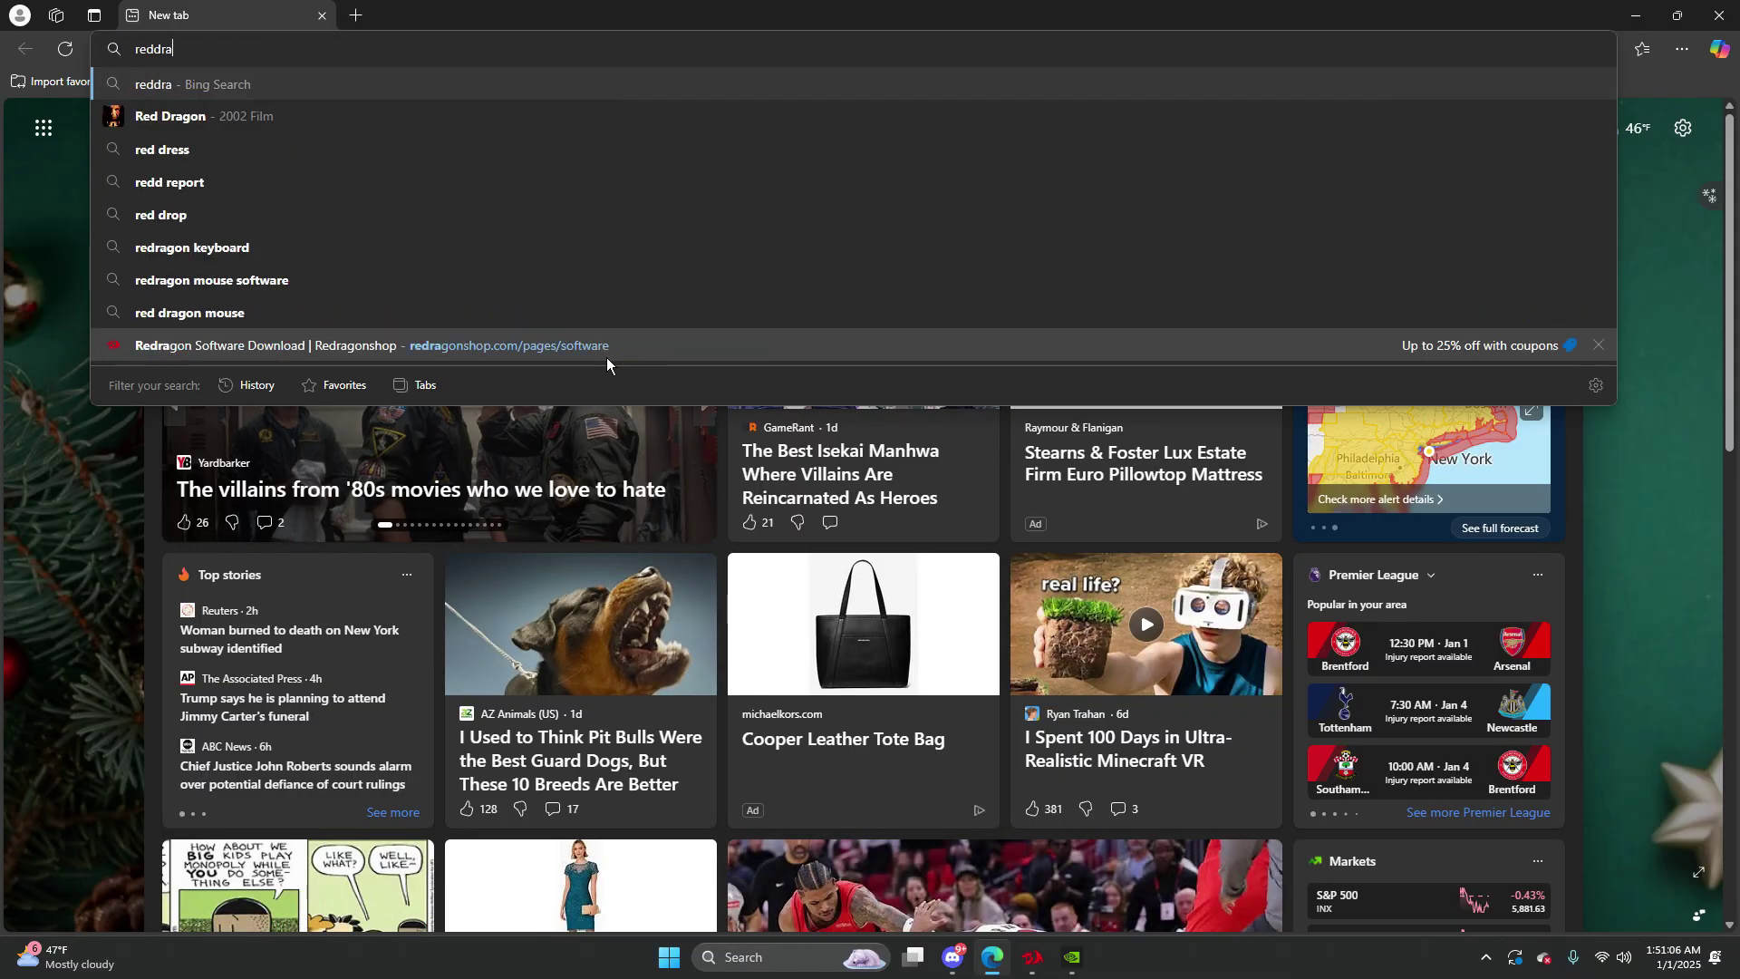
{"action": "type", "text": "g"}
{"action": "left_click", "coordinate": [607, 356]}
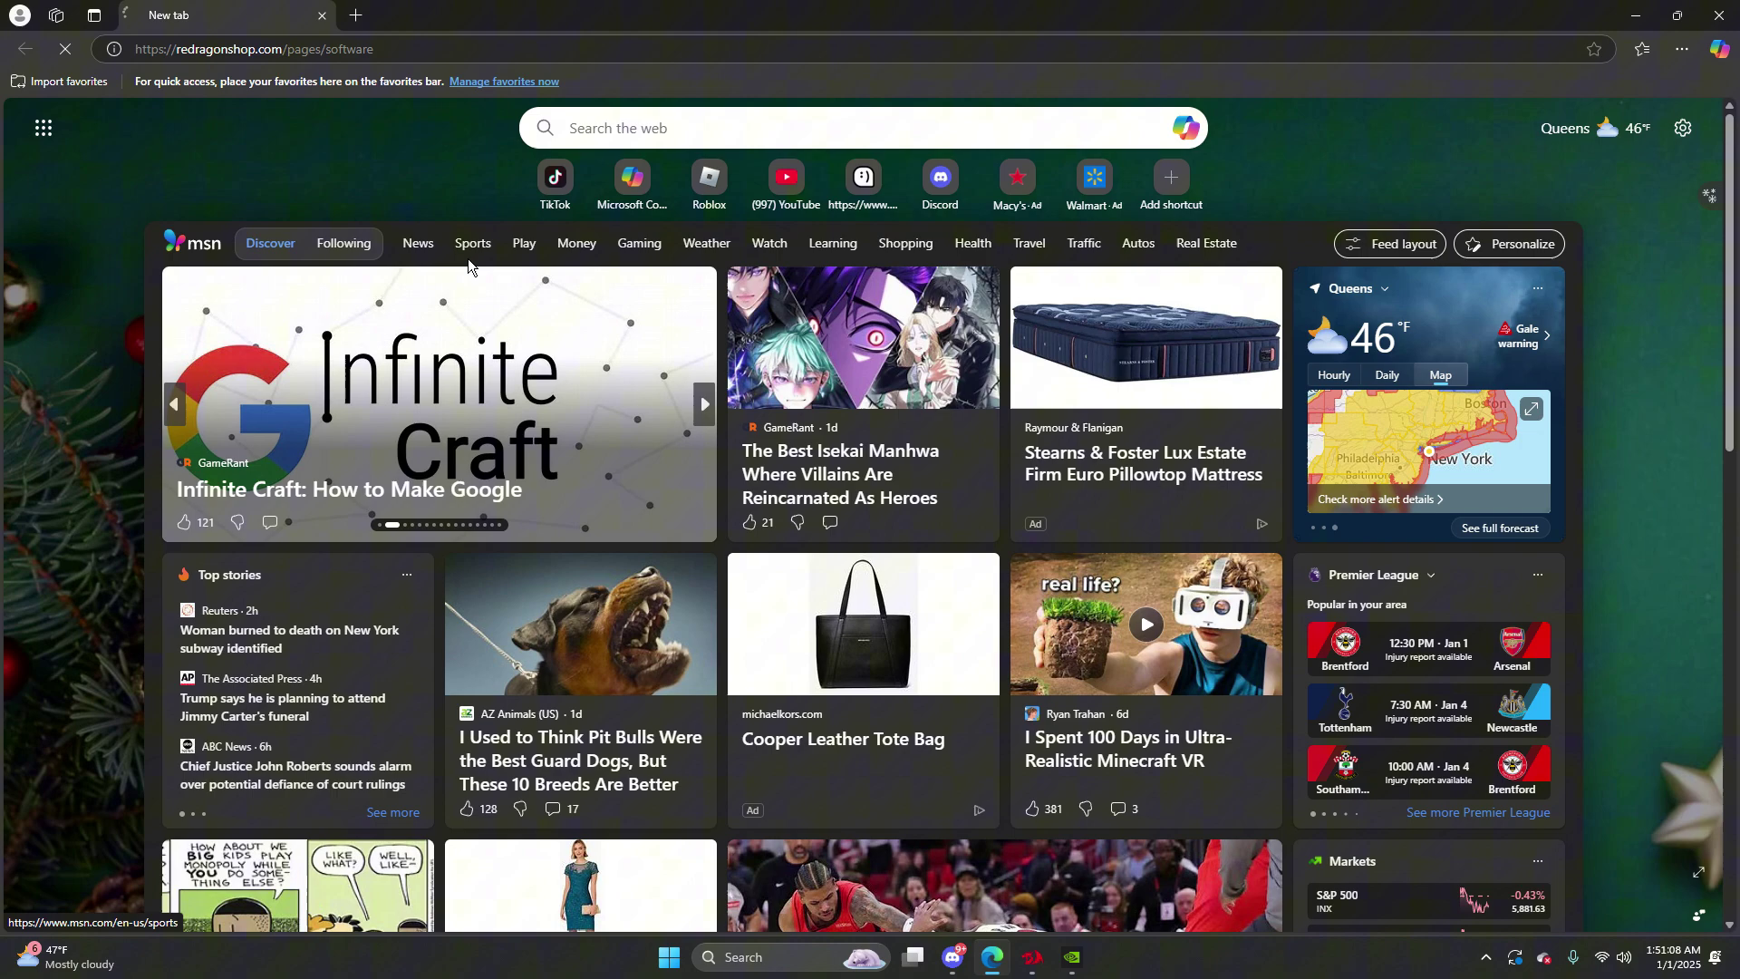
{"action": "scroll", "coordinate": [475, 438], "scroll_direction": "down", "scroll_amount": 5}
{"action": "scroll", "coordinate": [465, 440], "scroll_direction": "down", "scroll_amount": 5}
{"action": "scroll", "coordinate": [465, 440], "scroll_direction": "down", "scroll_amount": 3}
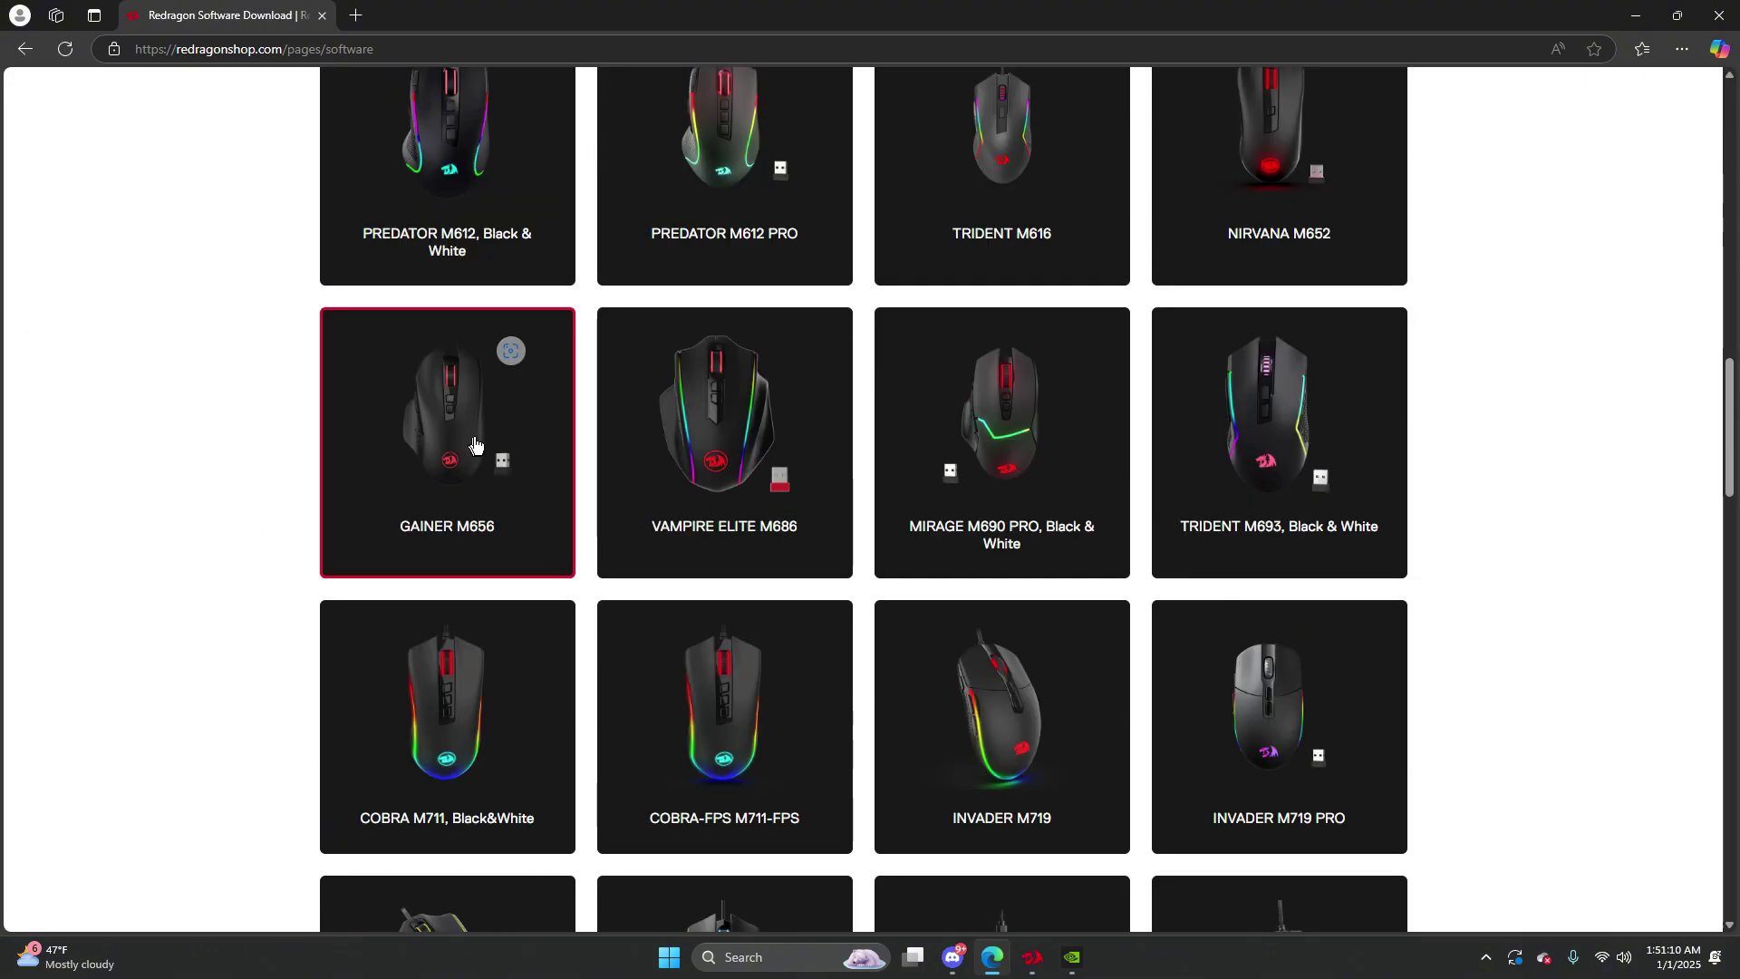
{"action": "scroll", "coordinate": [421, 400], "scroll_direction": "up", "scroll_amount": 1}
{"action": "scroll", "coordinate": [925, 383], "scroll_direction": "up", "scroll_amount": 2}
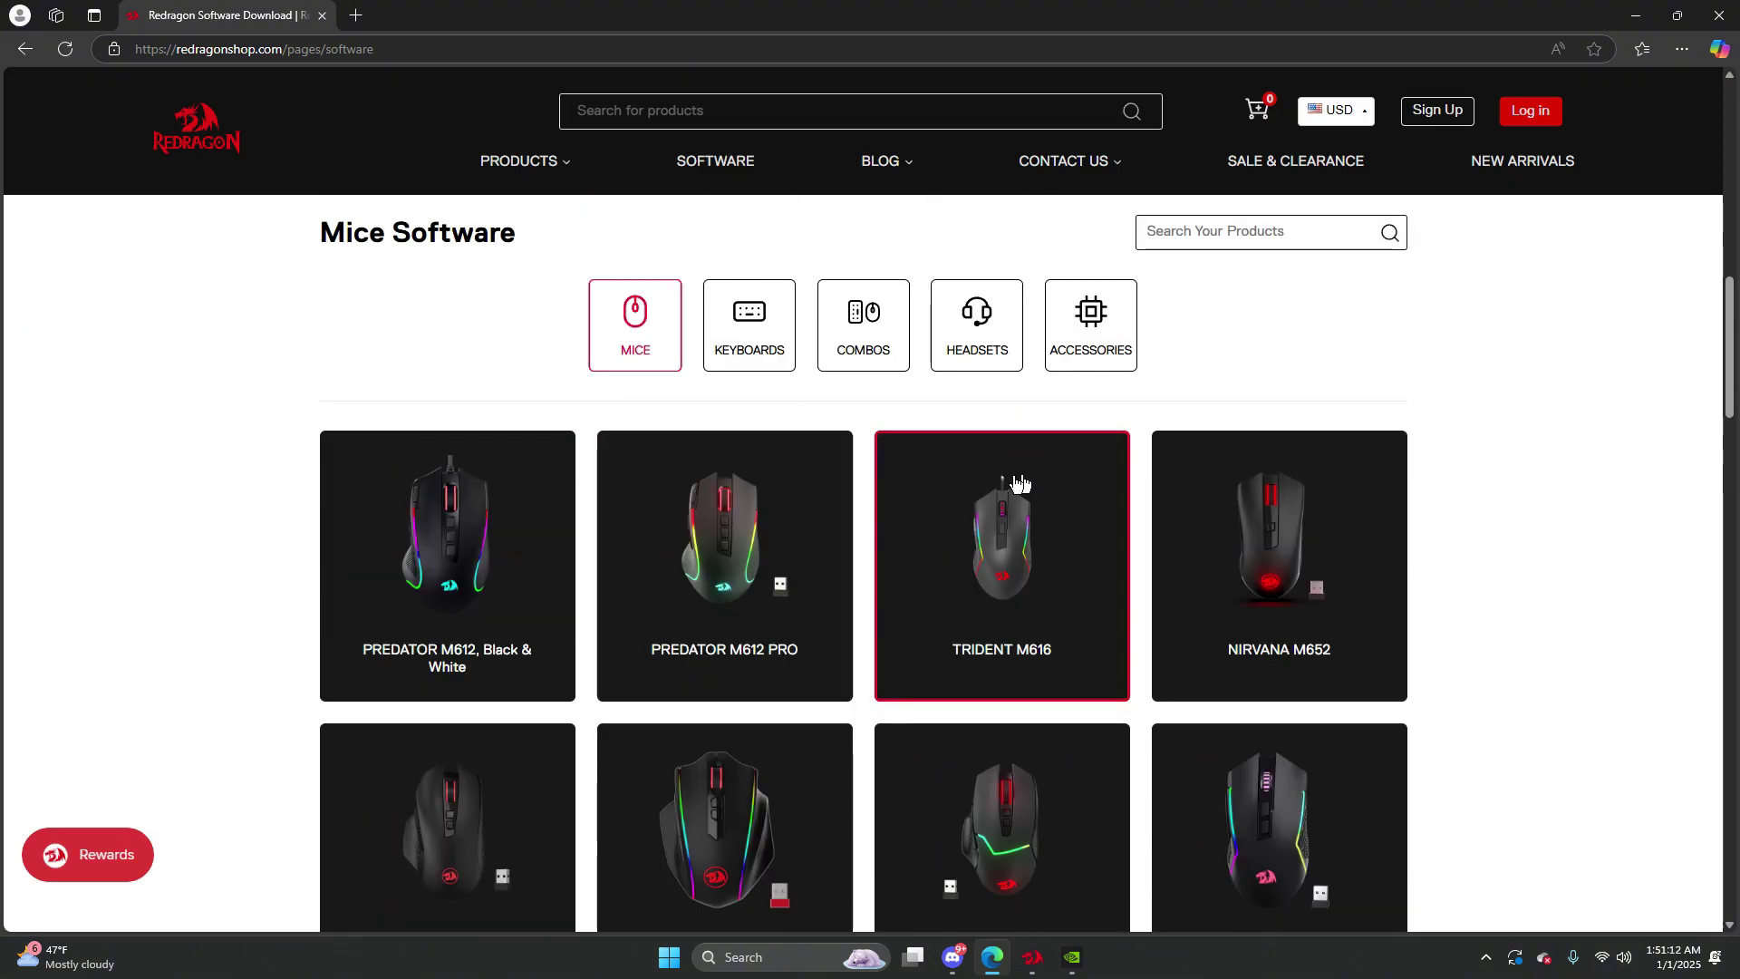
{"action": "scroll", "coordinate": [622, 535], "scroll_direction": "down", "scroll_amount": 1}
{"action": "left_click", "coordinate": [503, 333]}
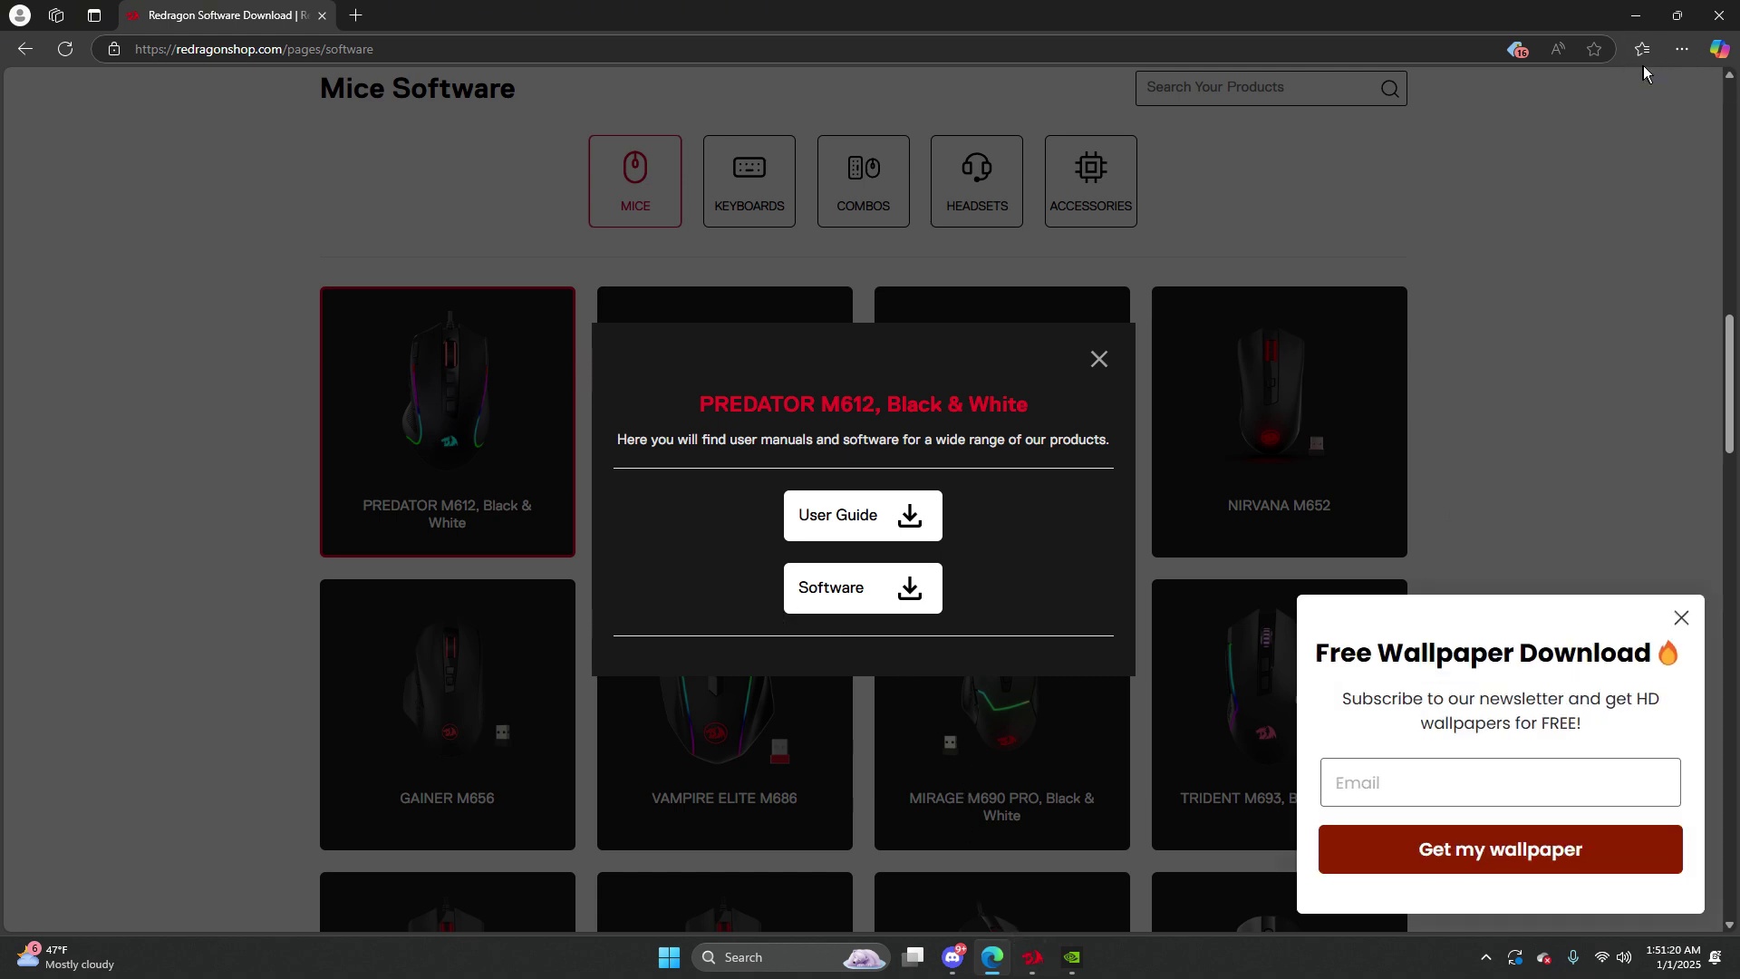
{"action": "left_click", "coordinate": [1681, 619]}
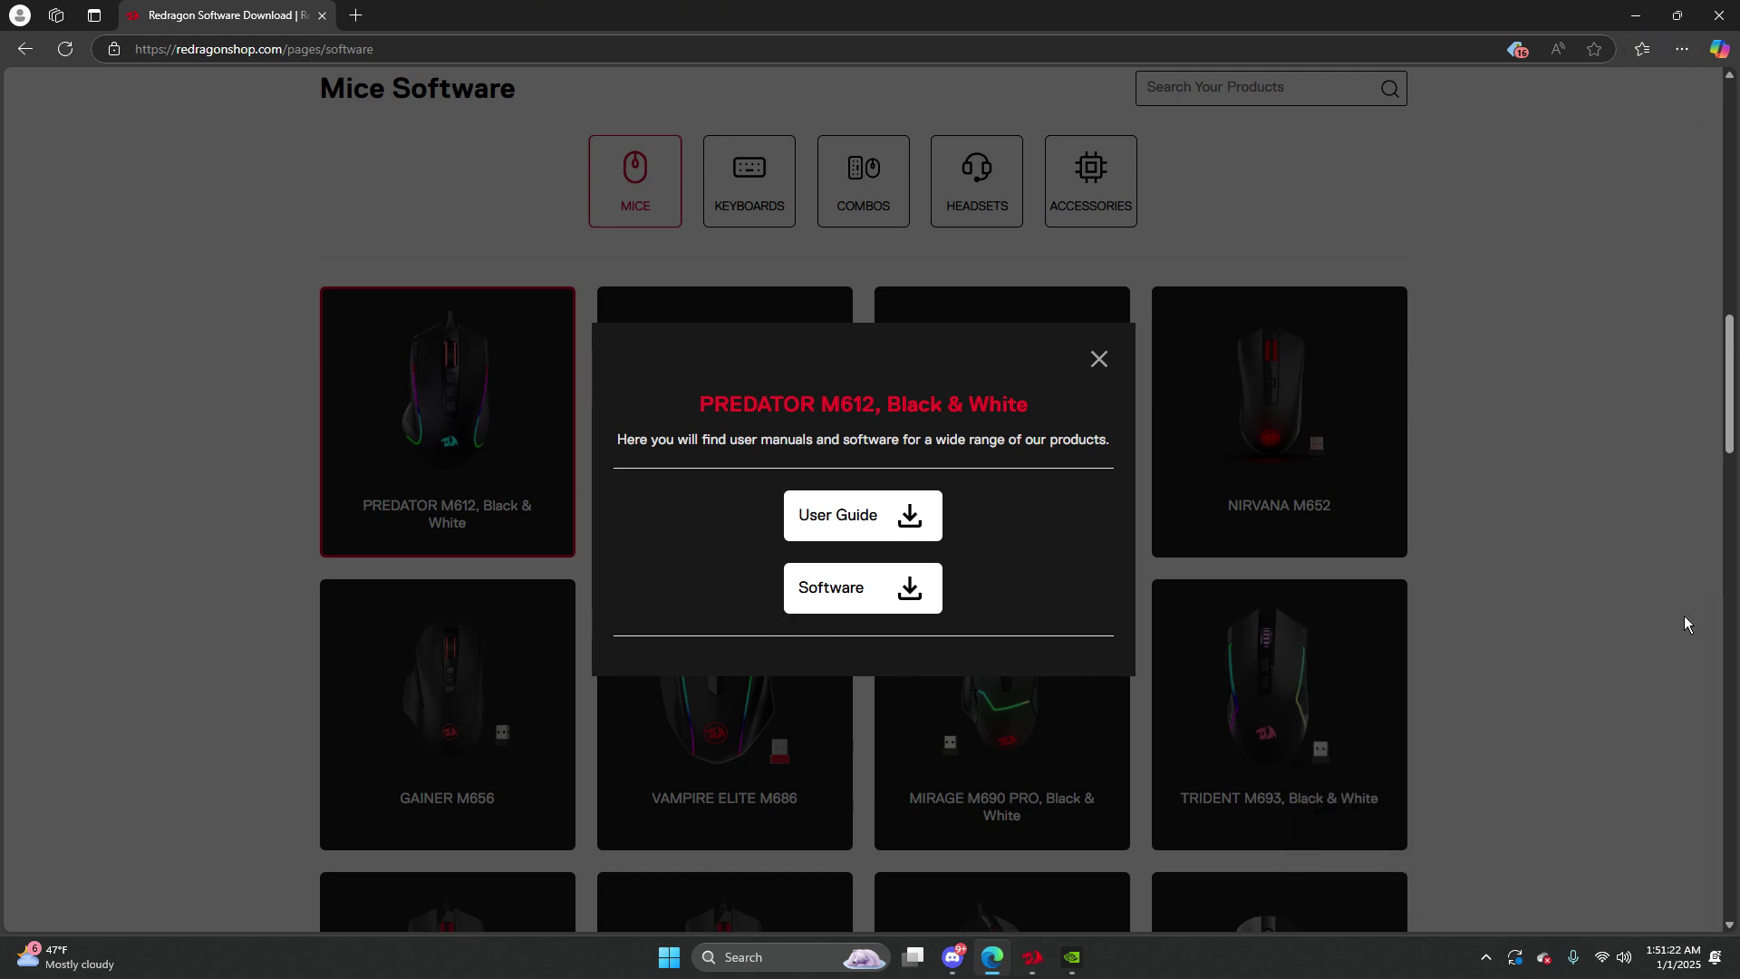
Create macro name_10 in the Redragon app and fill it with repeated left-click down/up actions
{"action": "left_click", "coordinate": [1034, 958]}
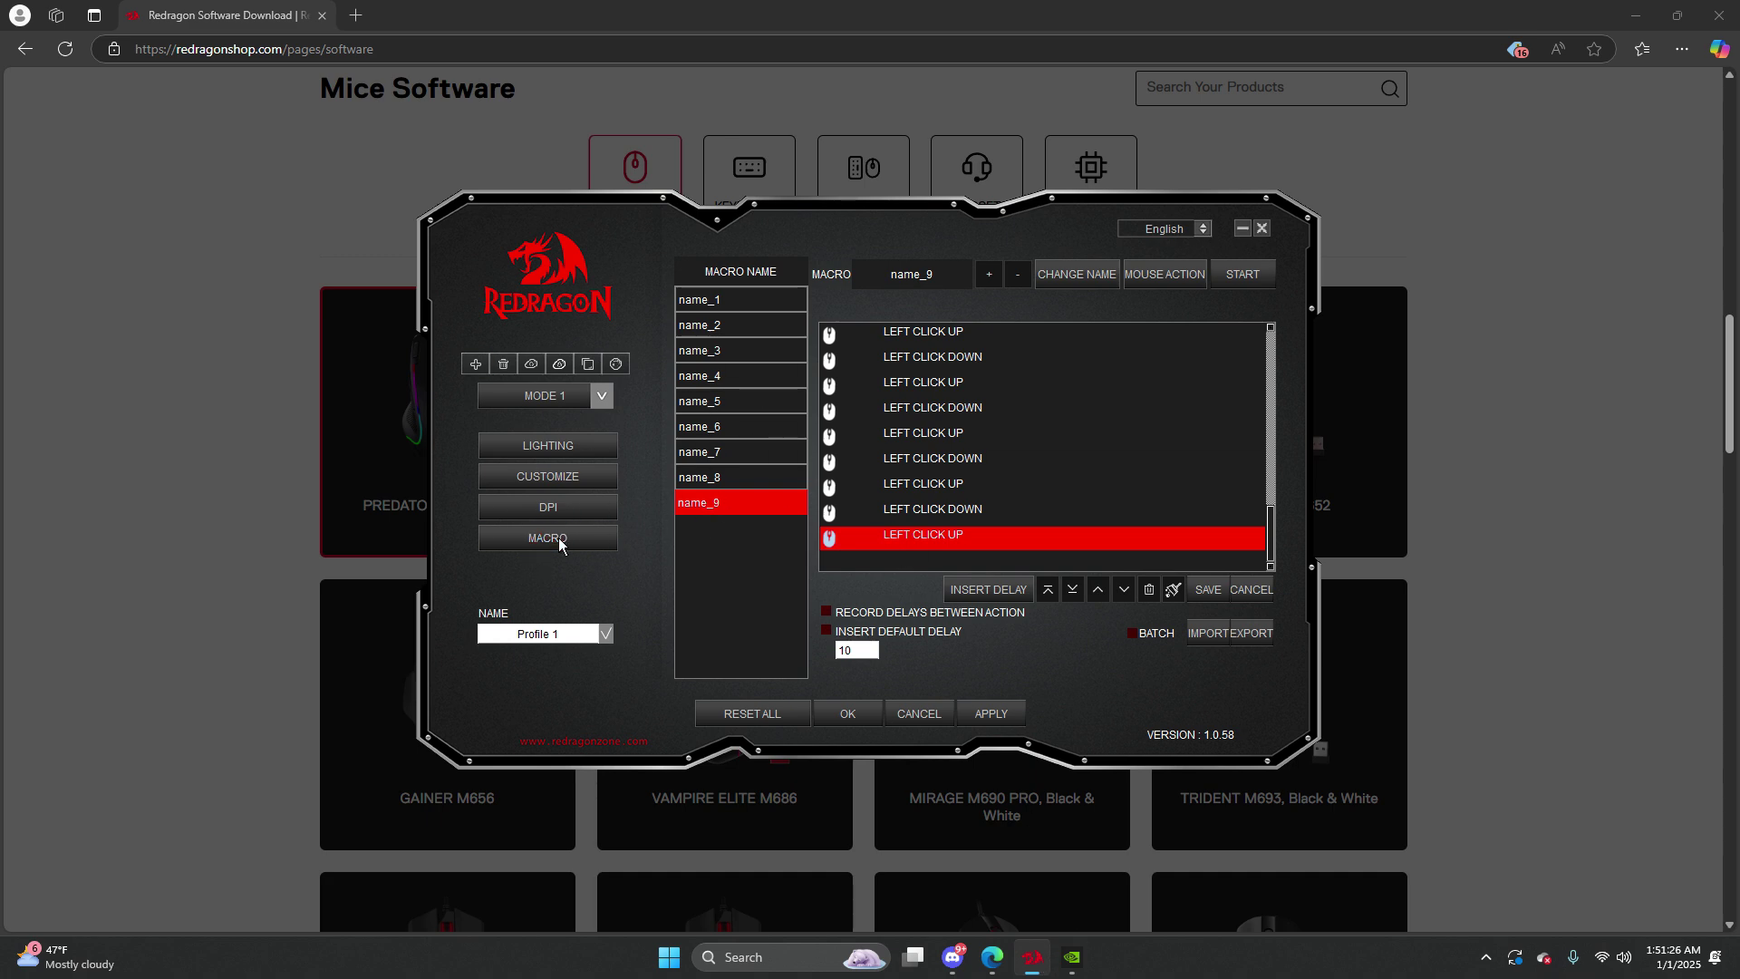
{"action": "left_click", "coordinate": [988, 278]}
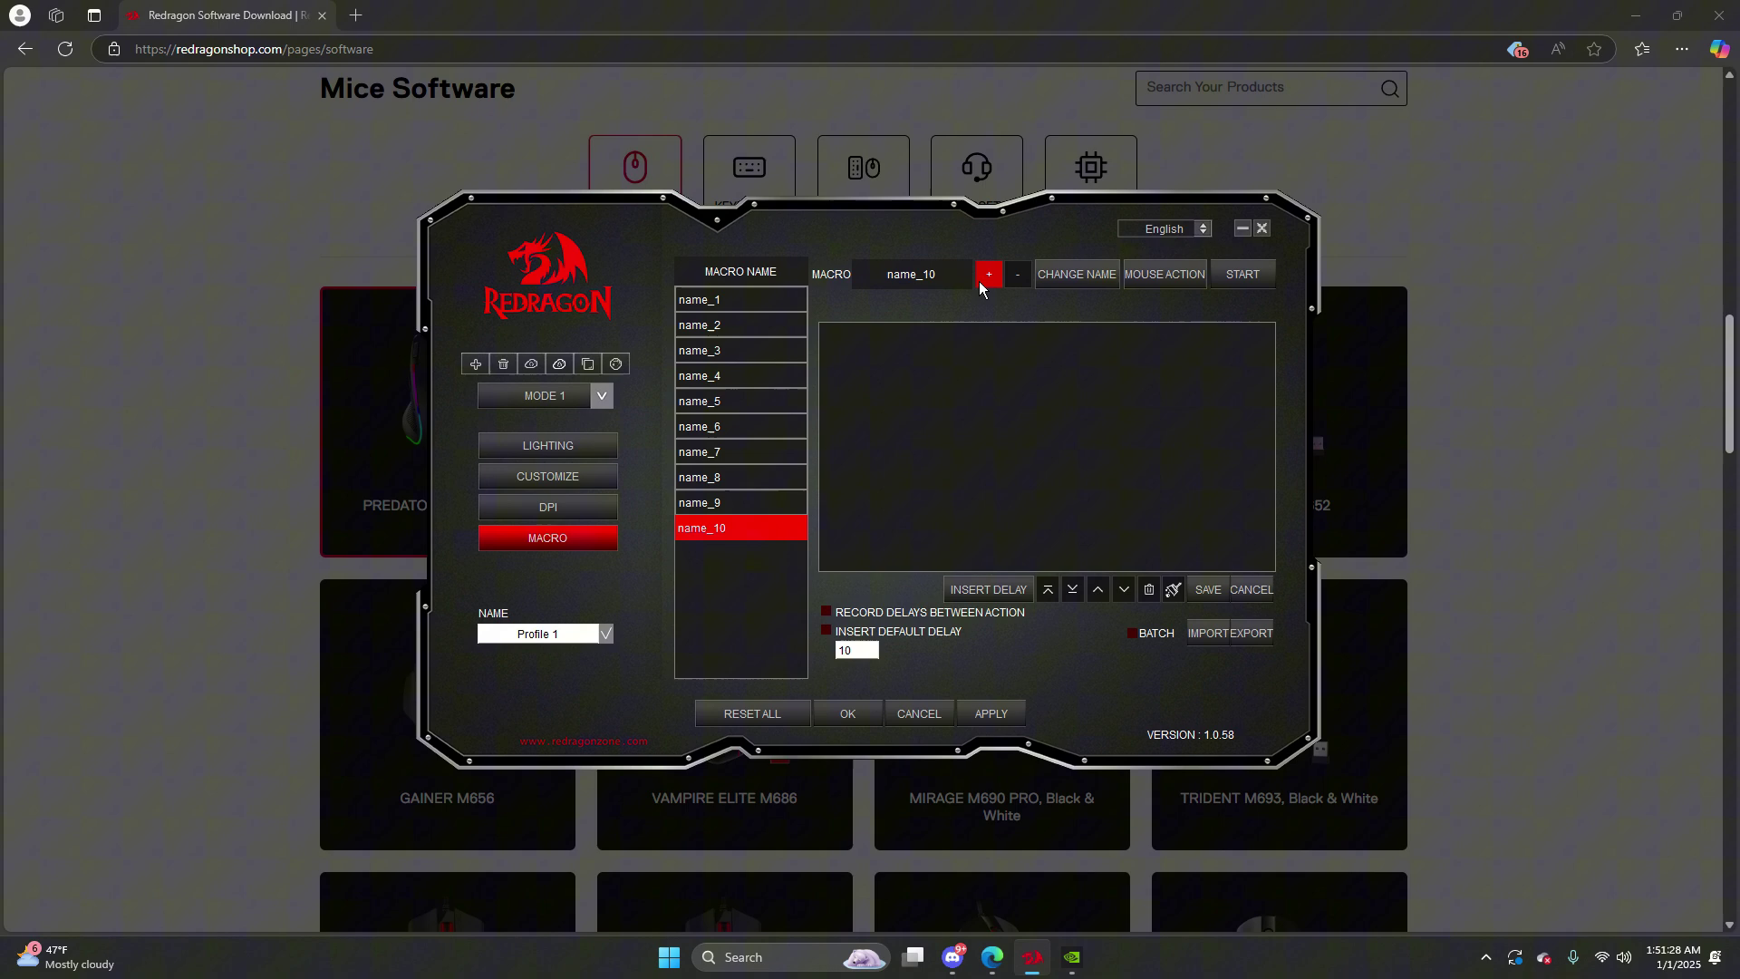
{"action": "left_click", "coordinate": [1163, 278]}
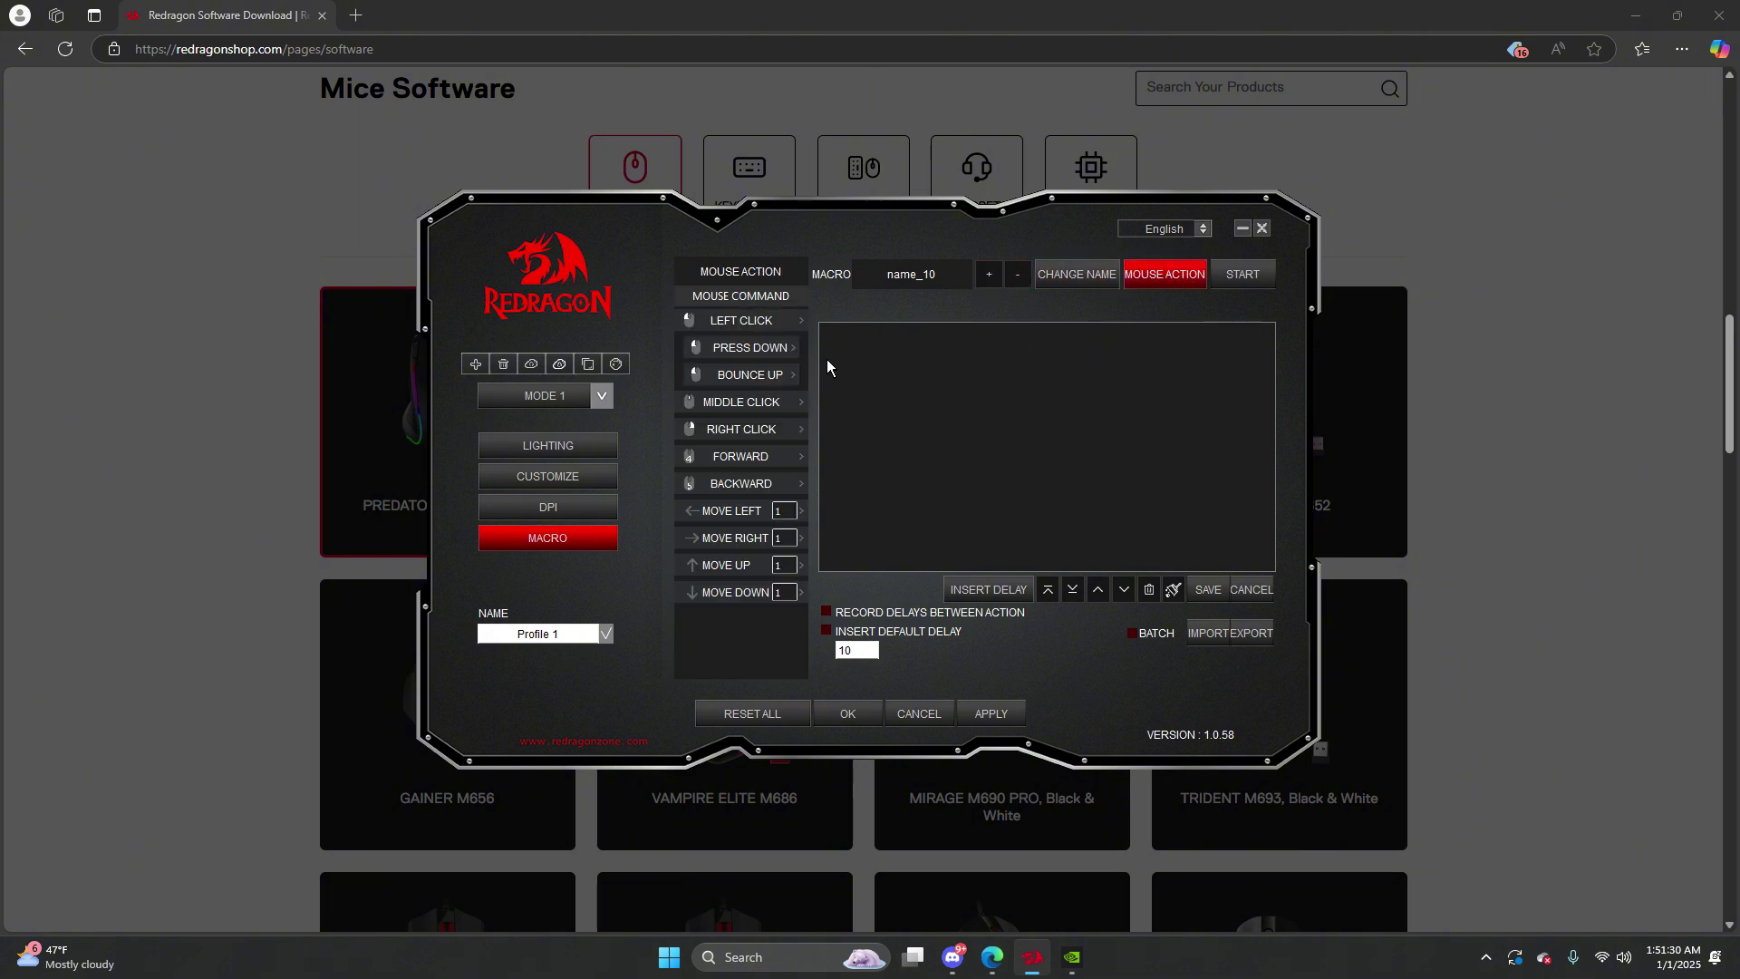
{"action": "left_click", "coordinate": [741, 322]}
{"action": "double_click", "coordinate": [741, 322]}
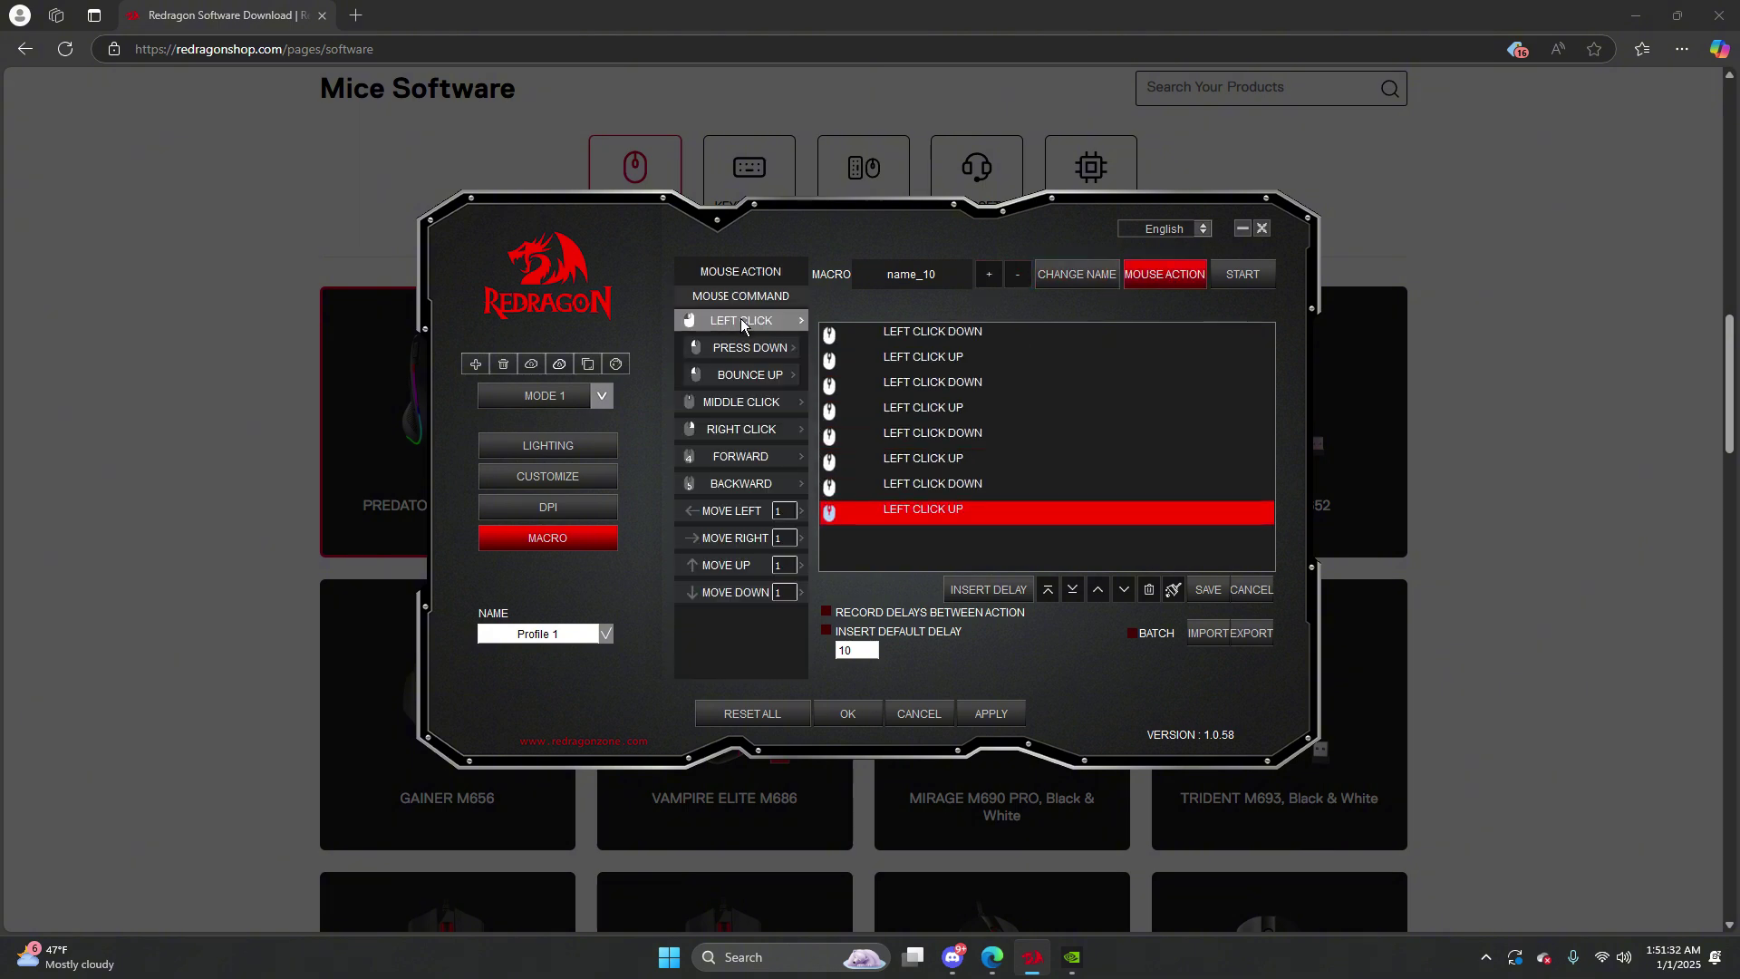
{"action": "left_click", "coordinate": [740, 322]}
{"action": "left_click", "coordinate": [741, 321]}
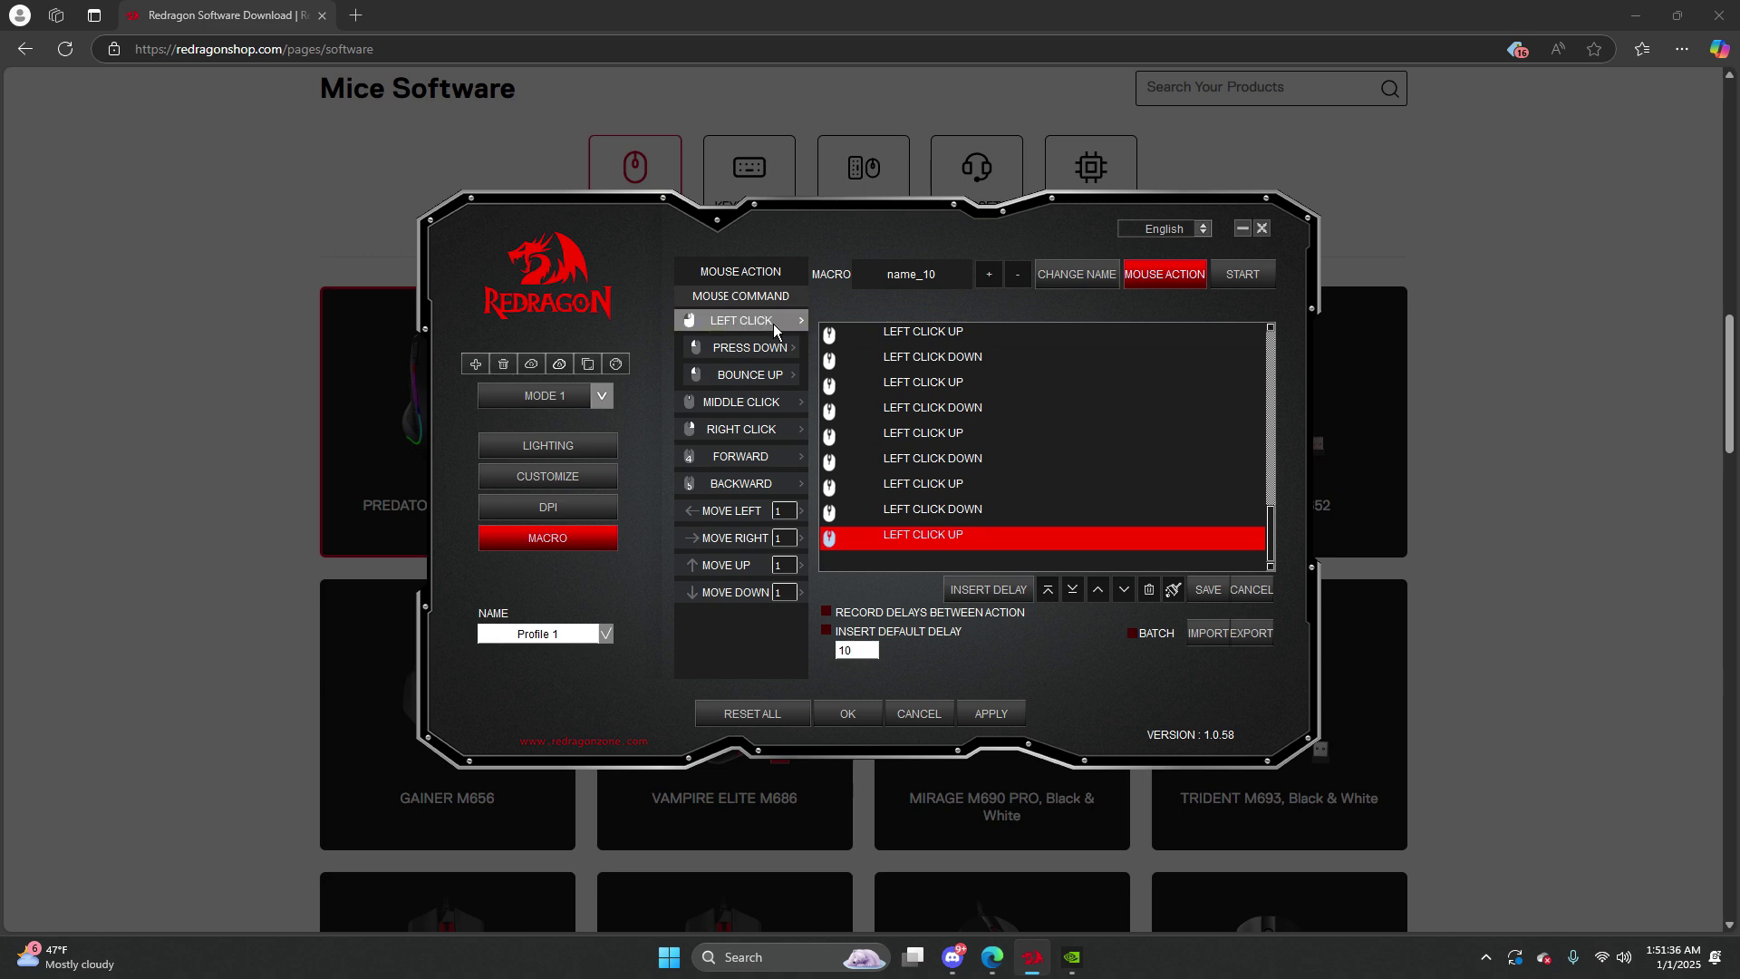
{"action": "left_click", "coordinate": [773, 325]}
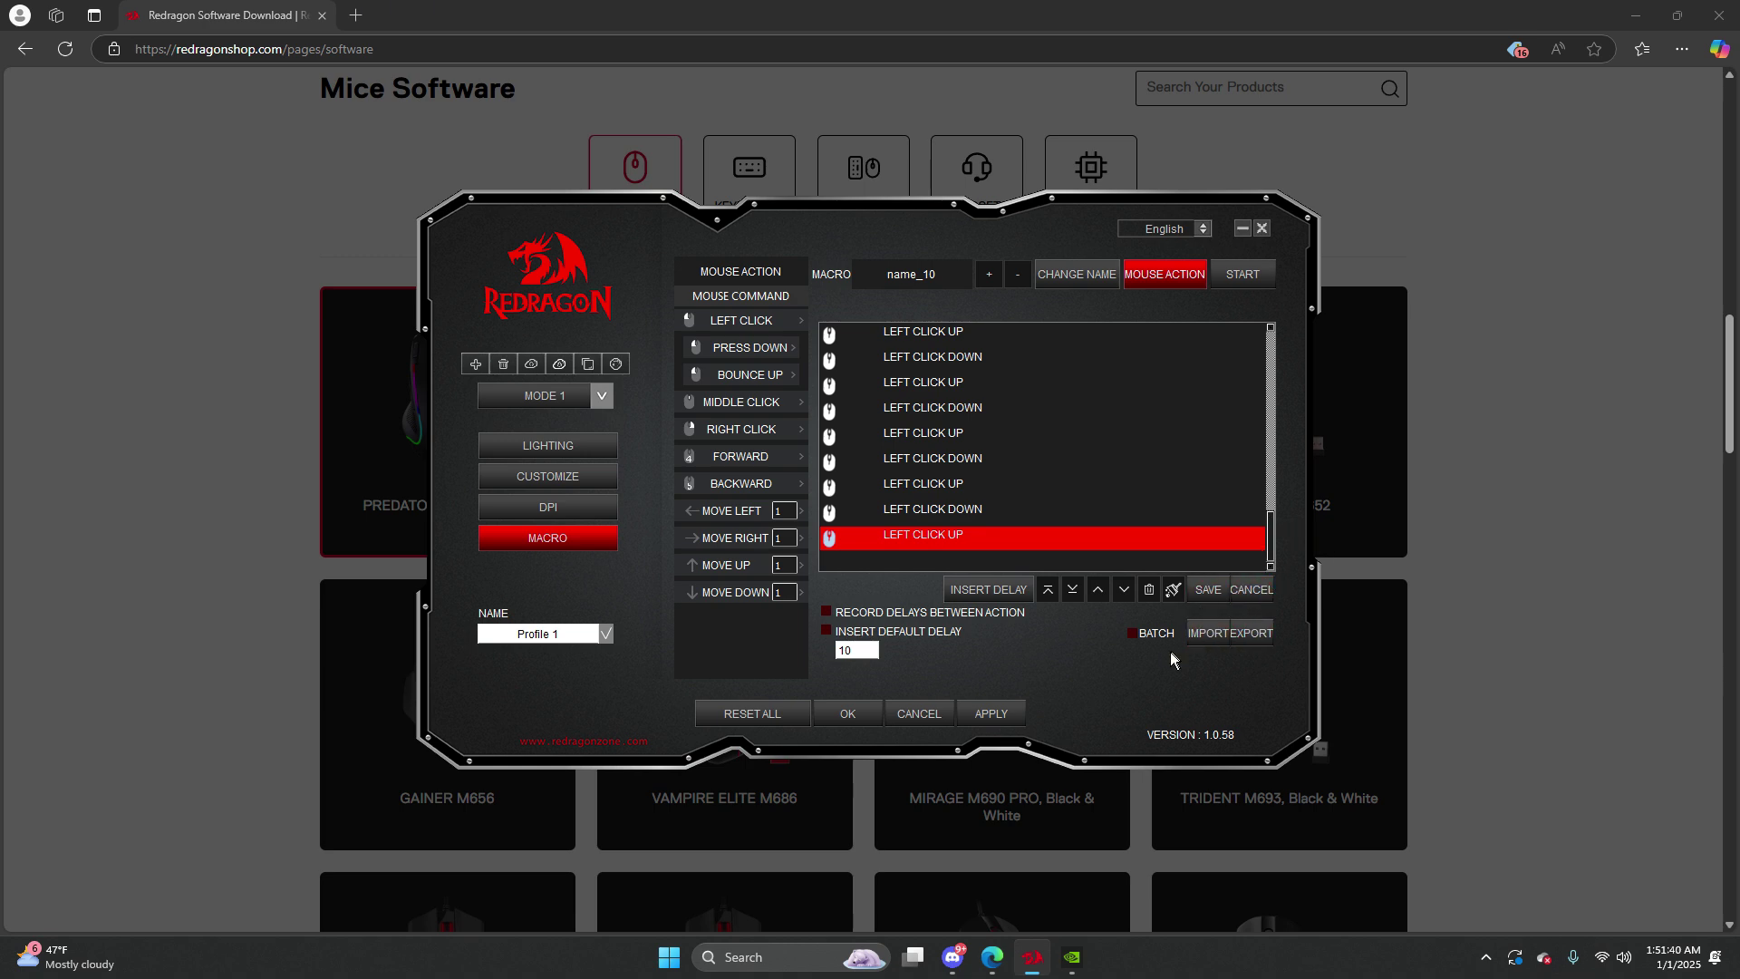
{"action": "left_click", "coordinate": [1163, 276]}
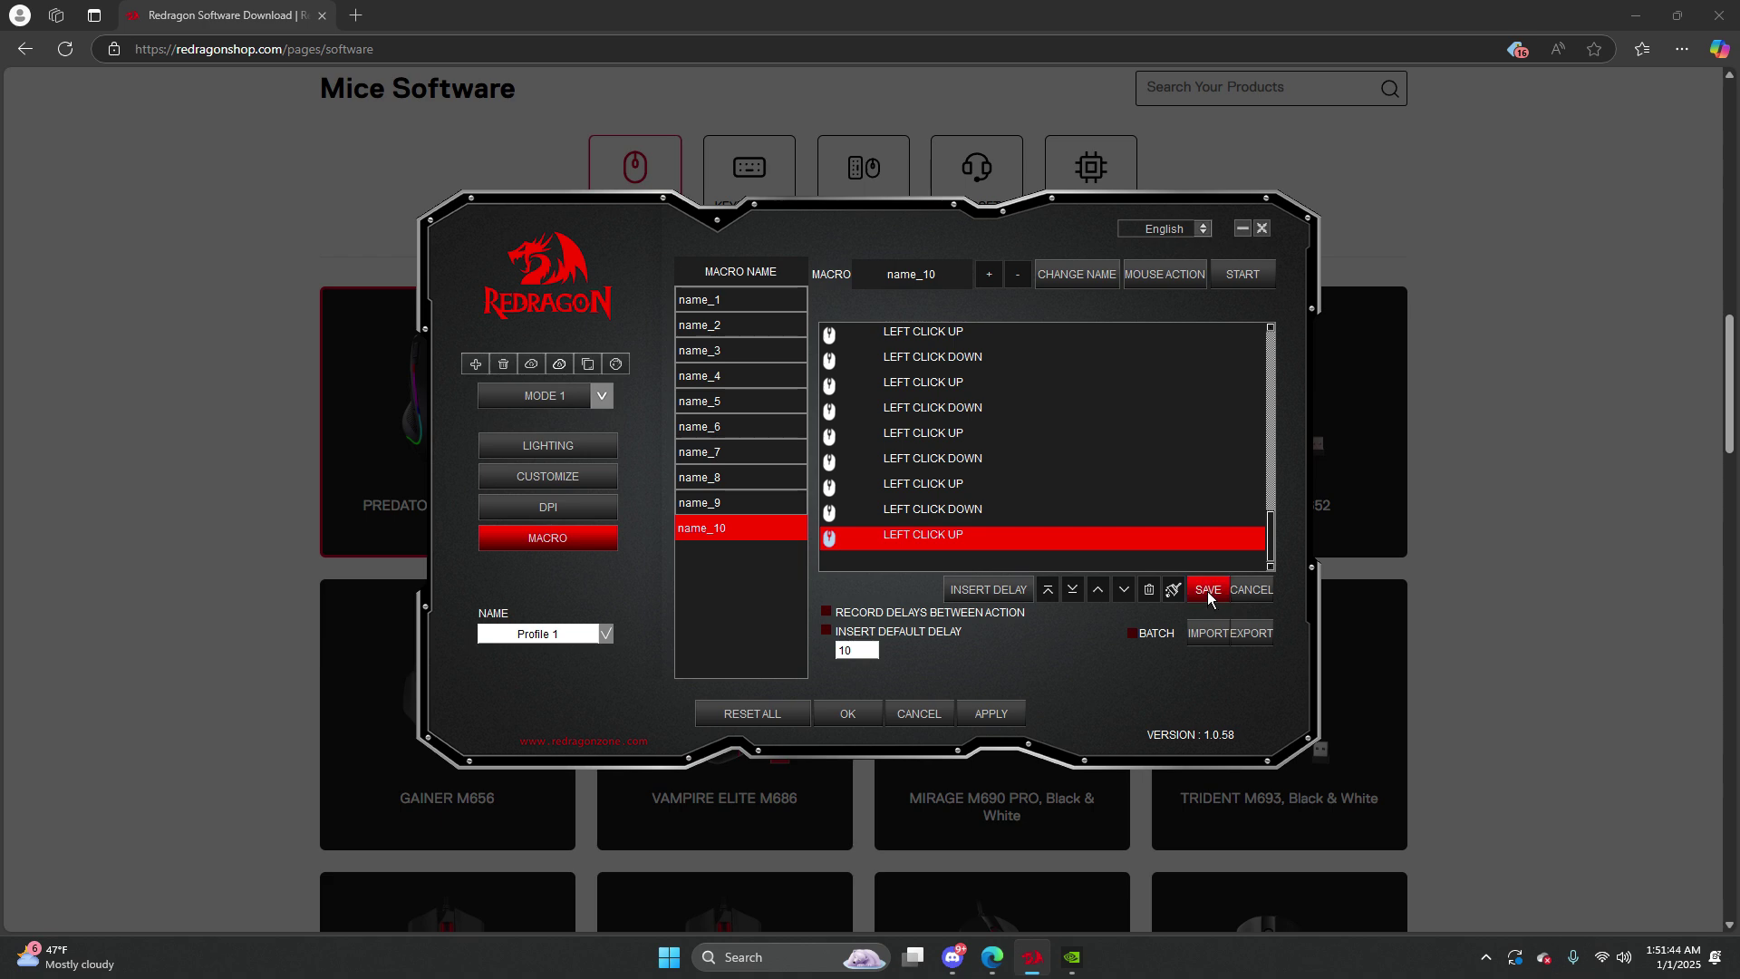
Assign macro name_10 to button 5 with Repeat Run When Key Down, and apply it
{"action": "left_click", "coordinate": [555, 479]}
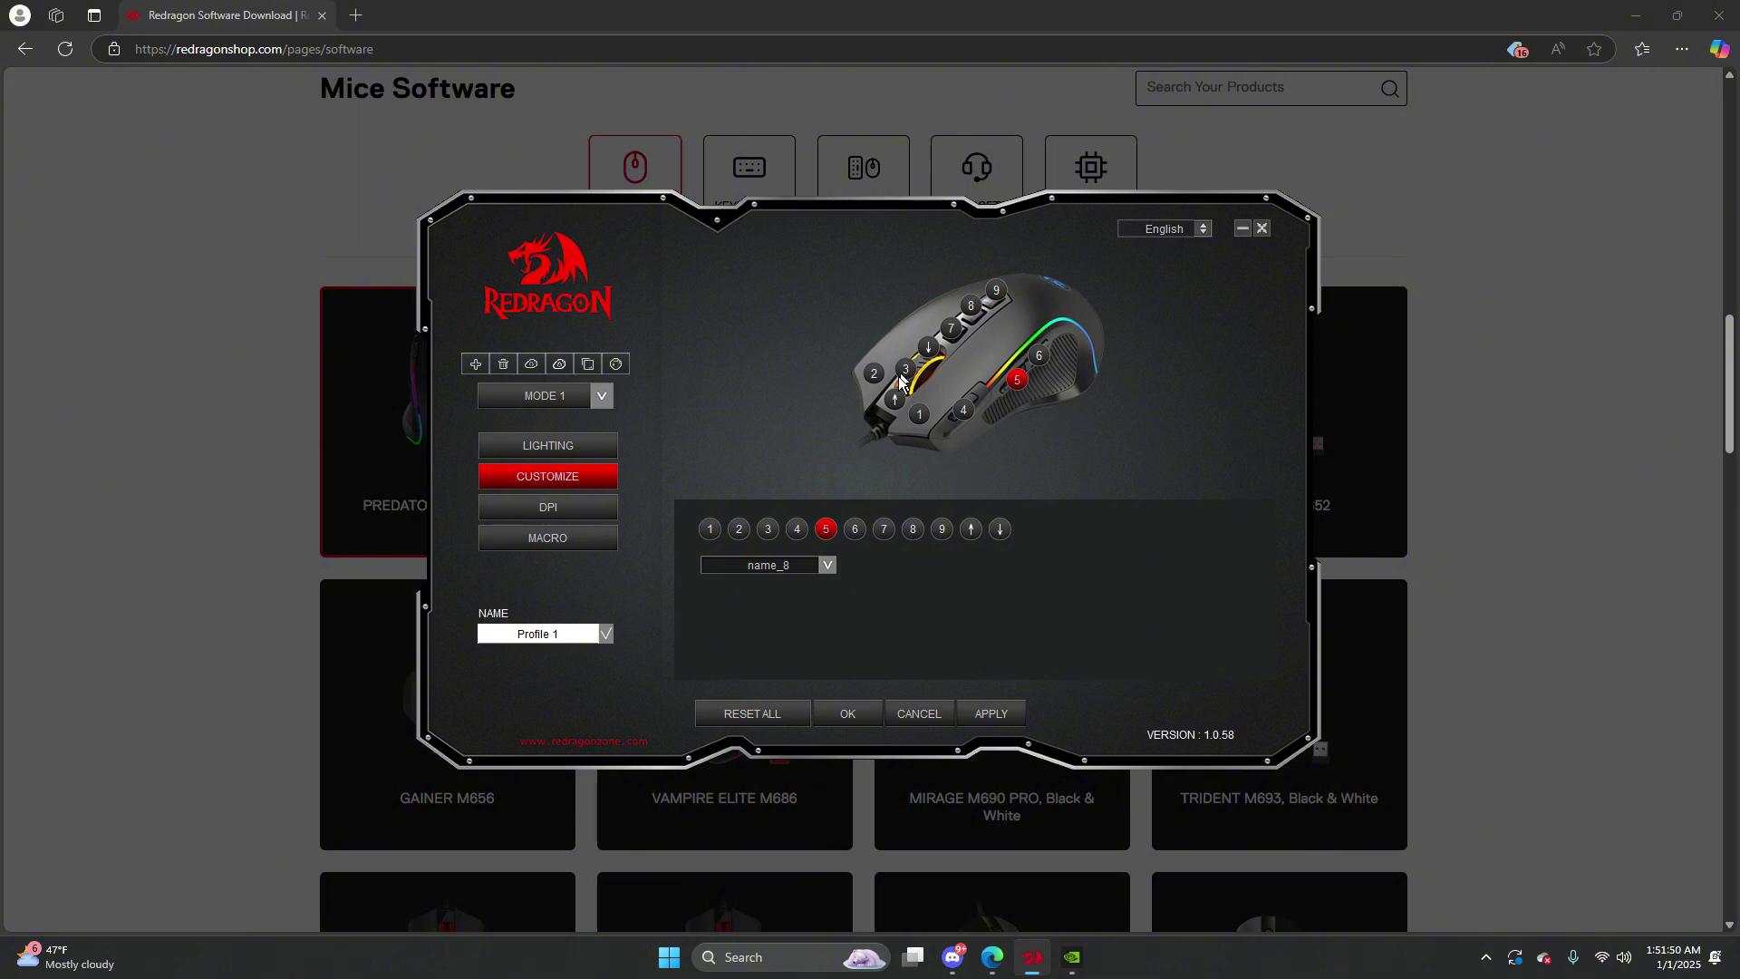
{"action": "left_click", "coordinate": [827, 565]}
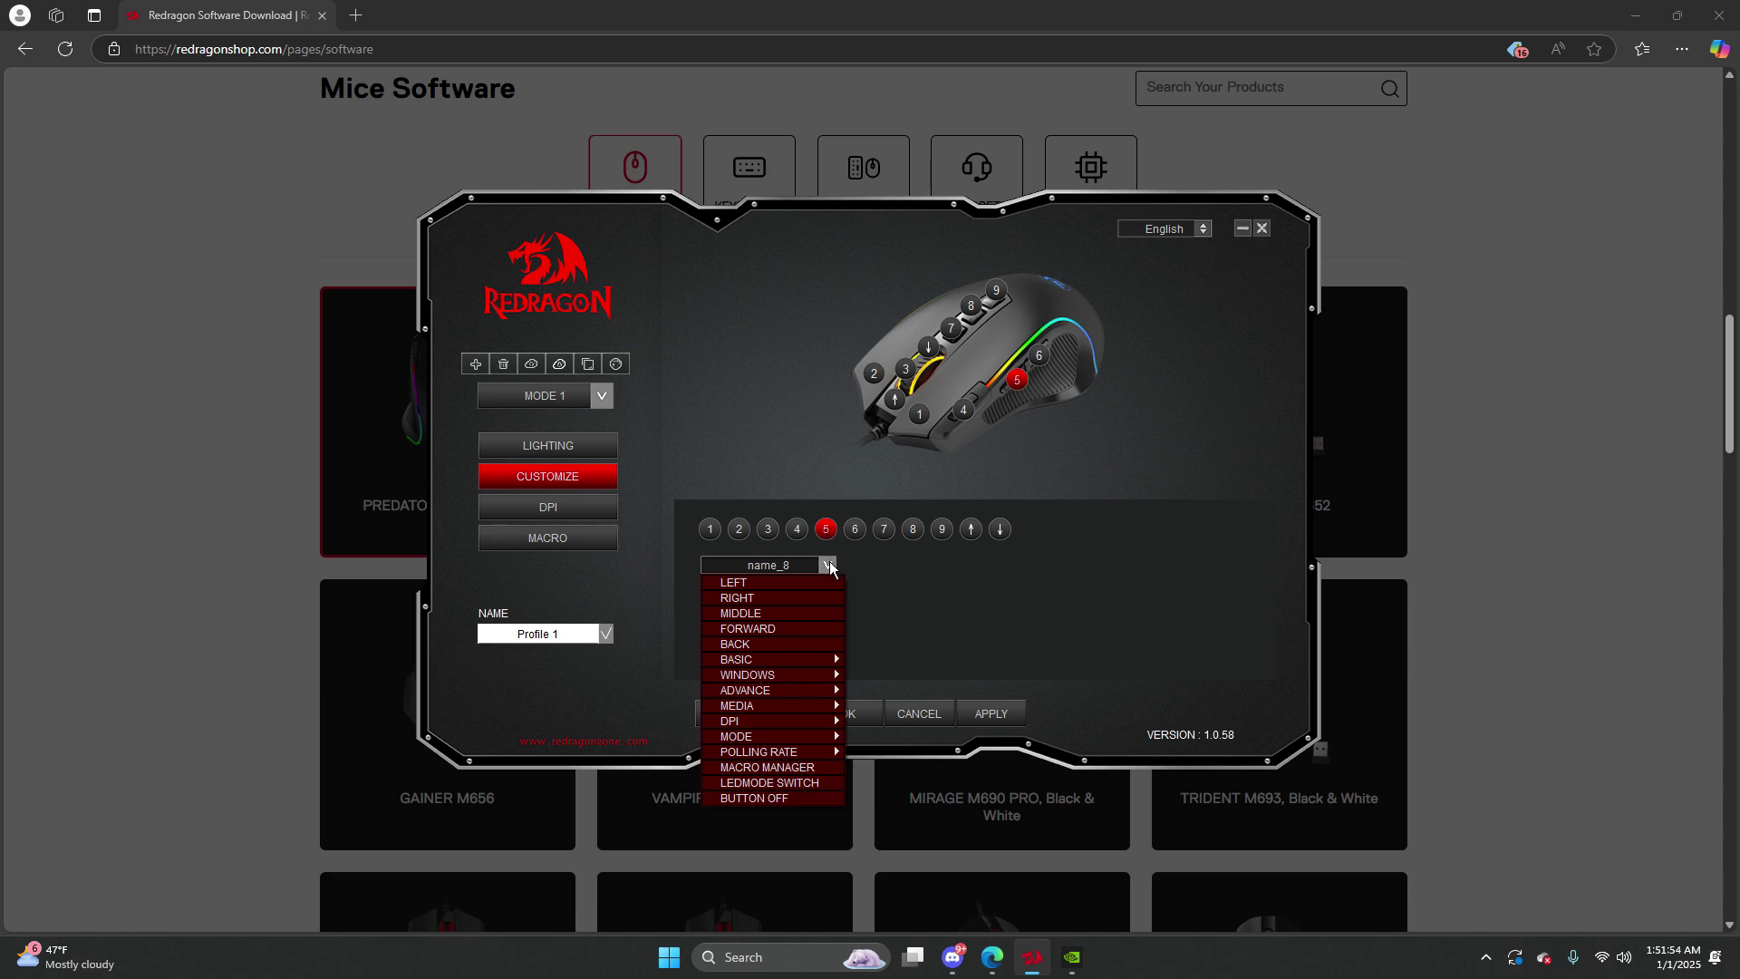
{"action": "left_click", "coordinate": [789, 767]}
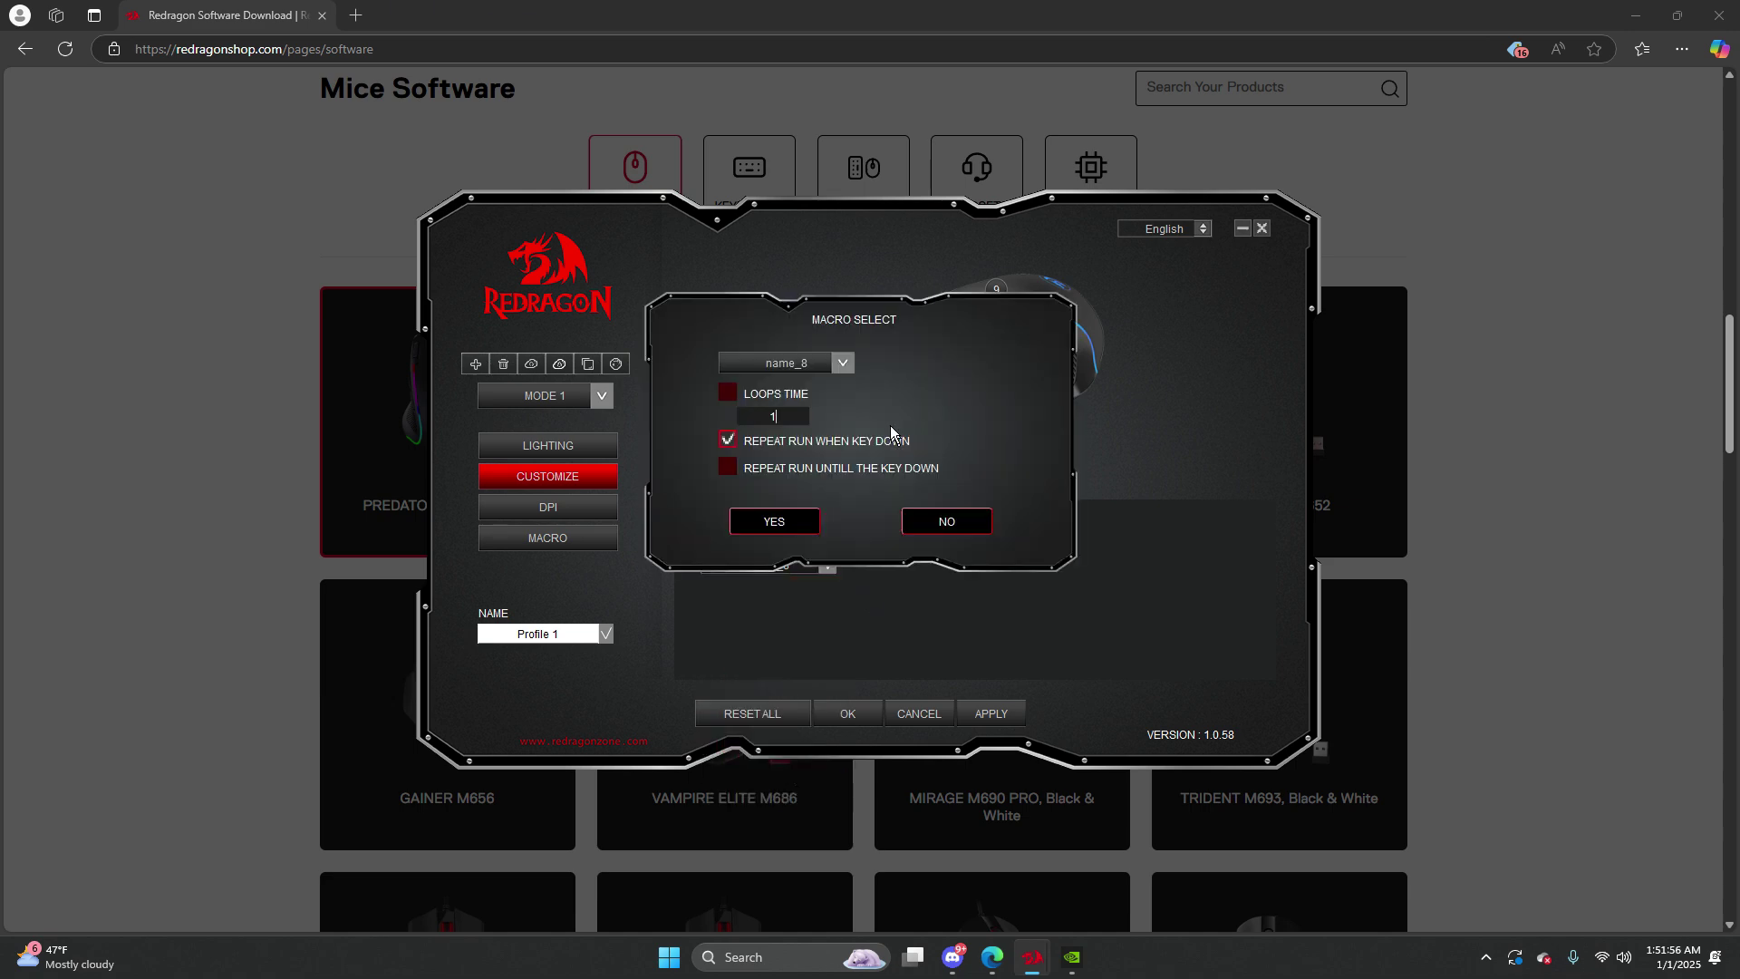
{"action": "left_click", "coordinate": [843, 363]}
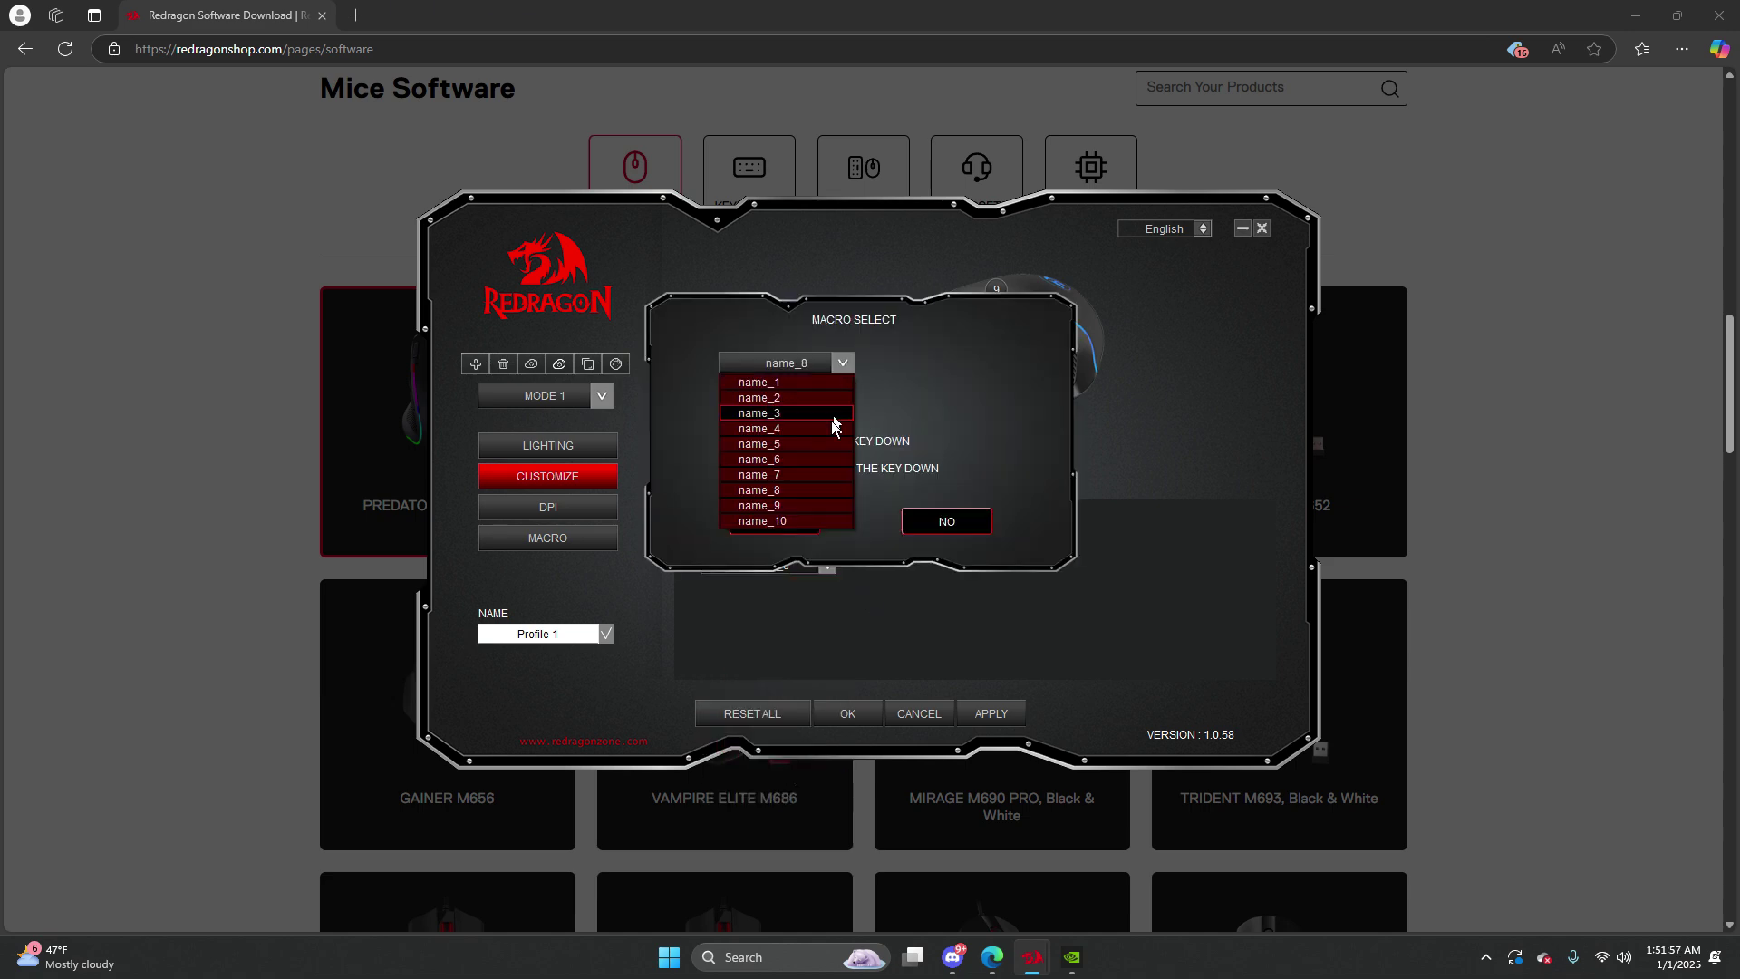
{"action": "left_click", "coordinate": [784, 514]}
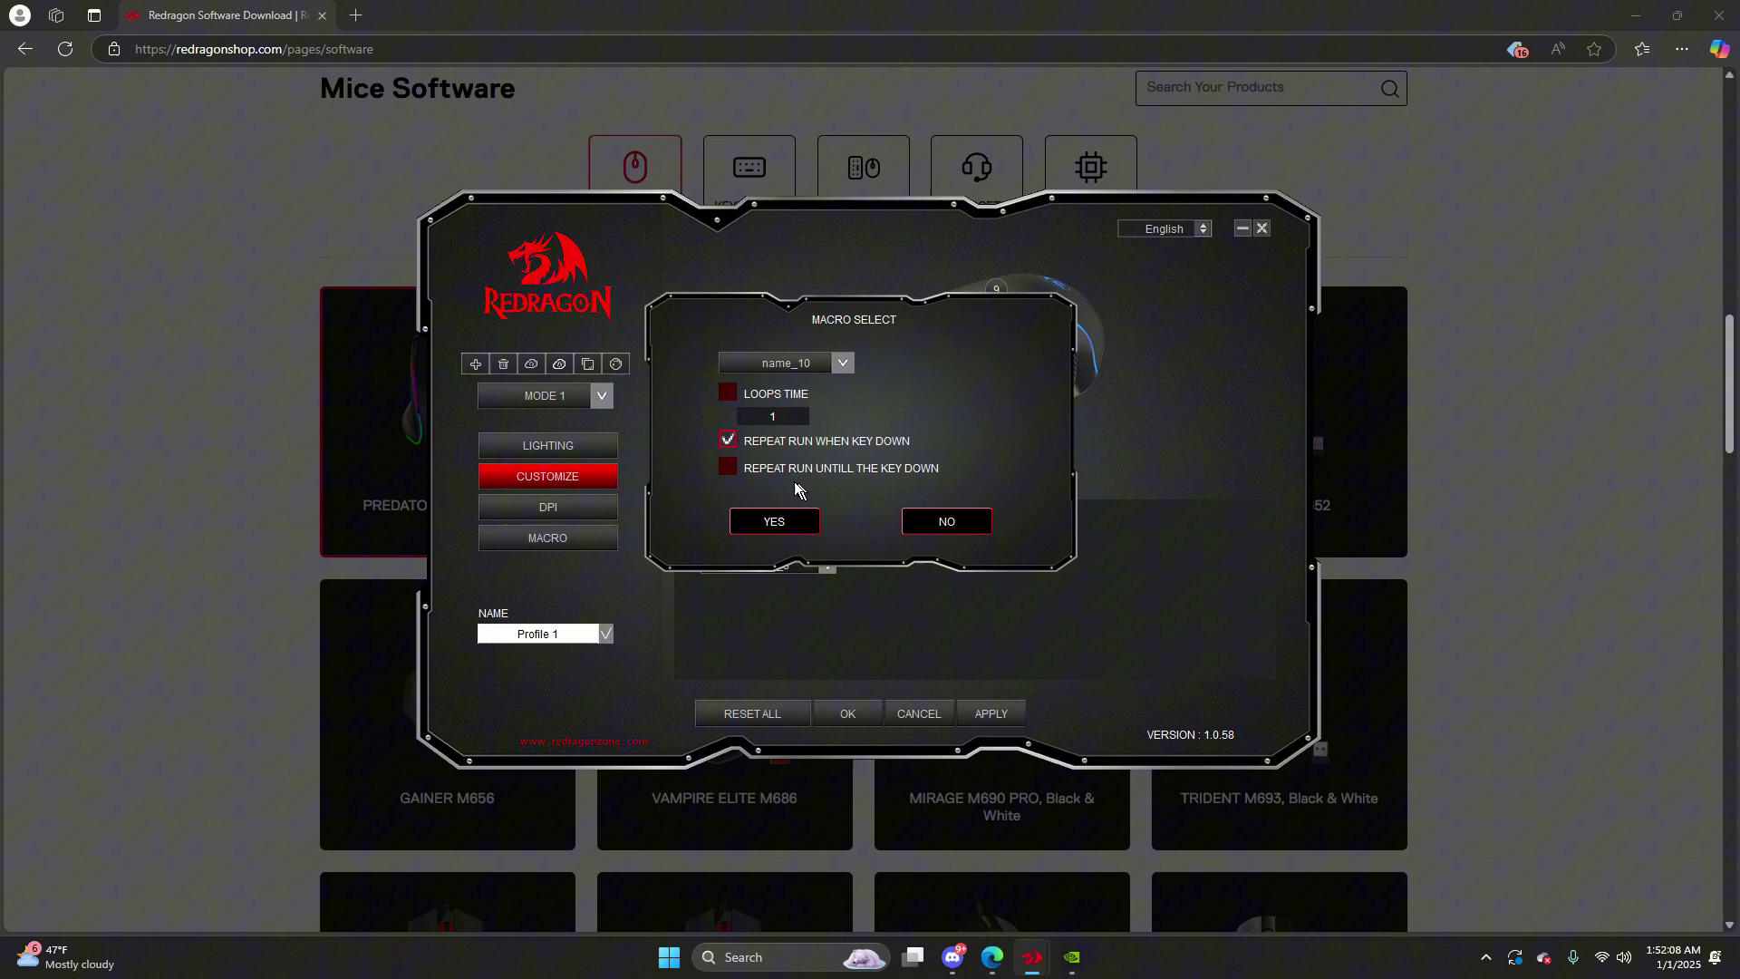
{"action": "left_click", "coordinate": [777, 526]}
{"action": "left_click", "coordinate": [967, 706]}
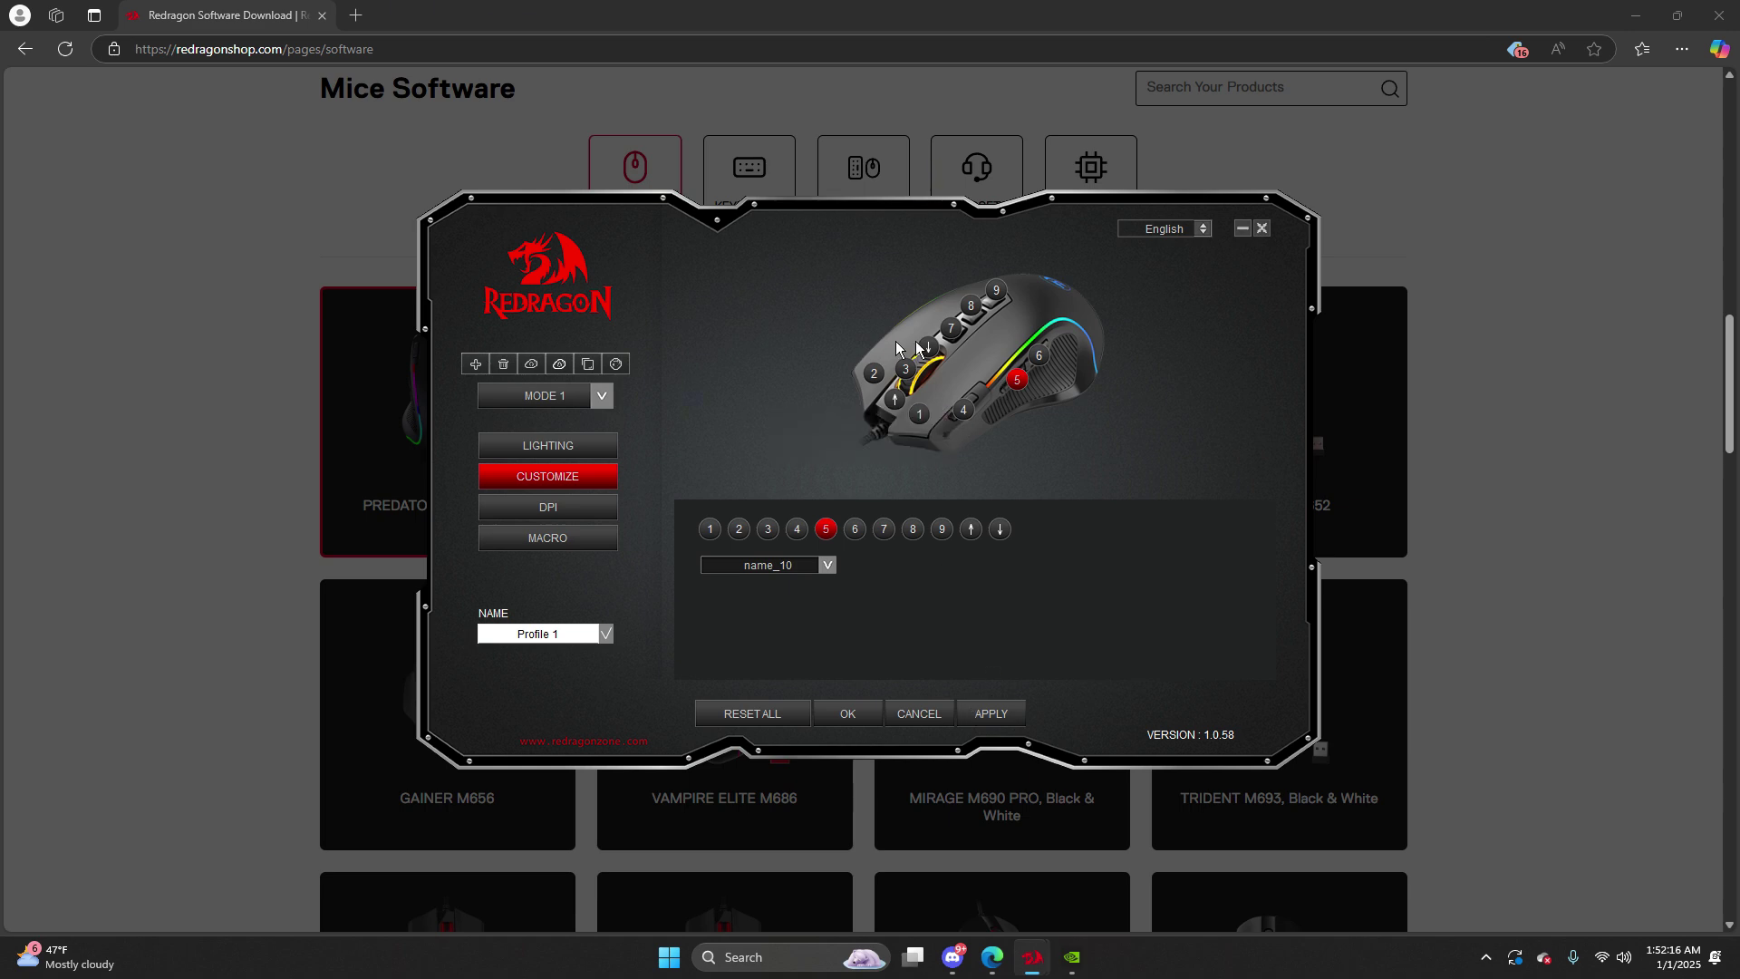
Load the cpstest.org 5 Second Click Test in a new Edge tab
{"action": "left_click", "coordinate": [897, 130]}
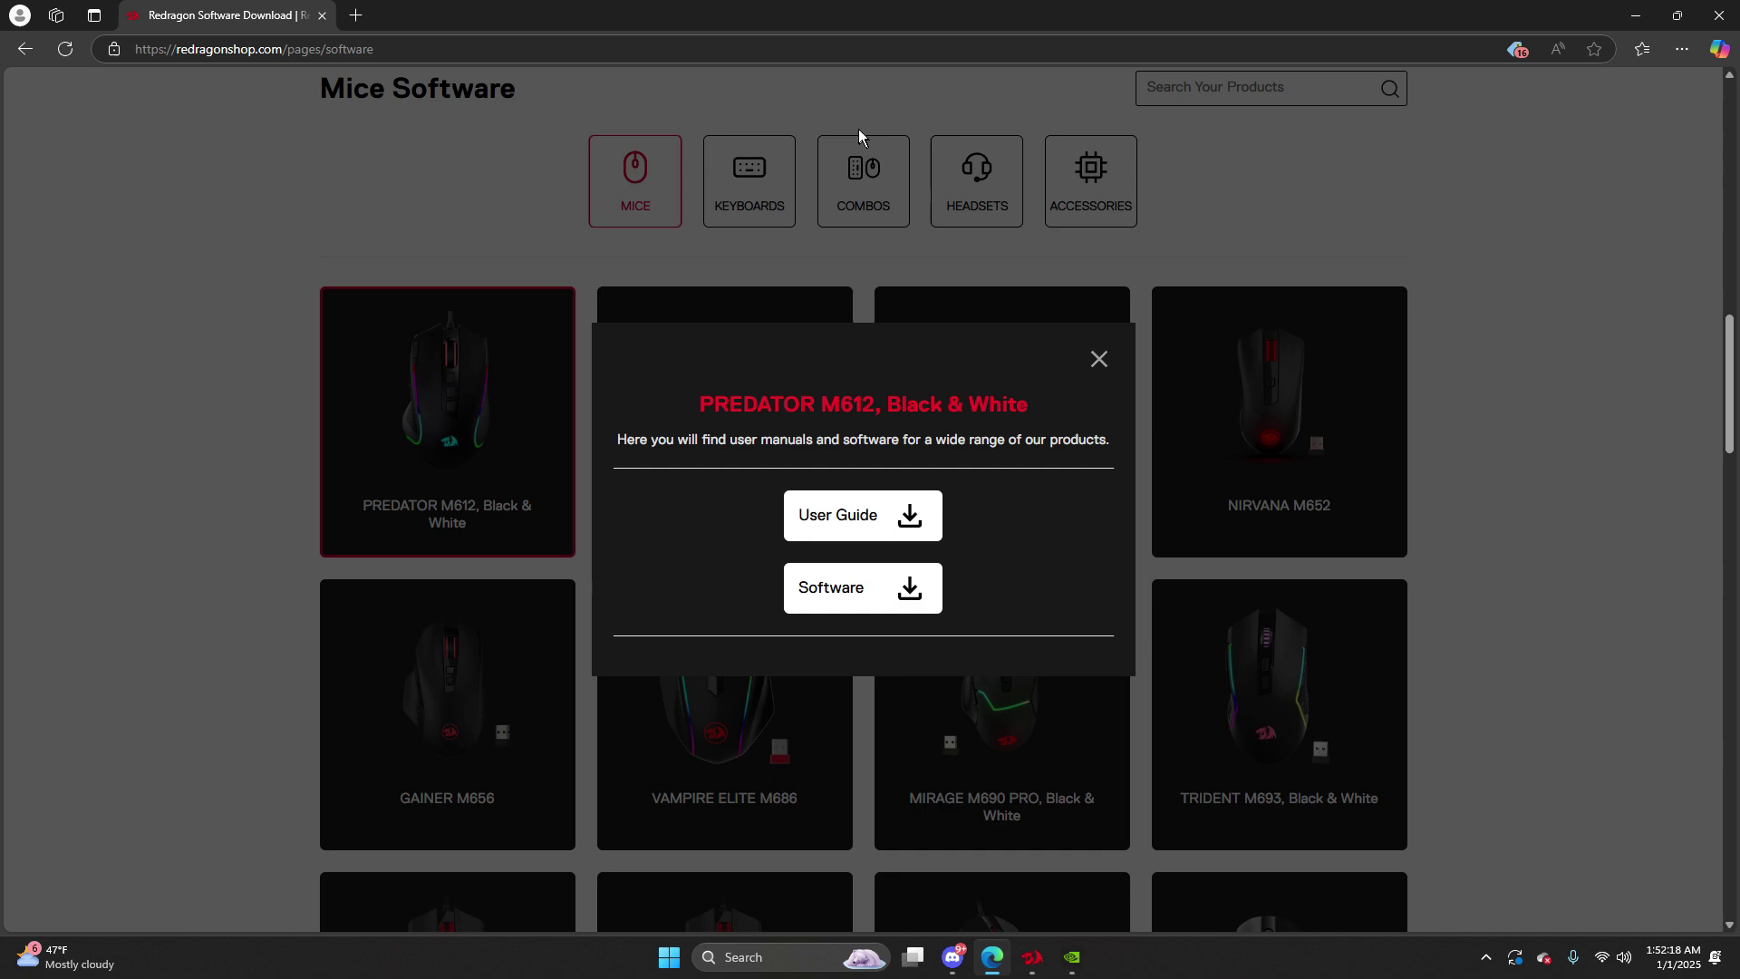
{"action": "left_click", "coordinate": [355, 16]}
{"action": "type", "text": "c"}
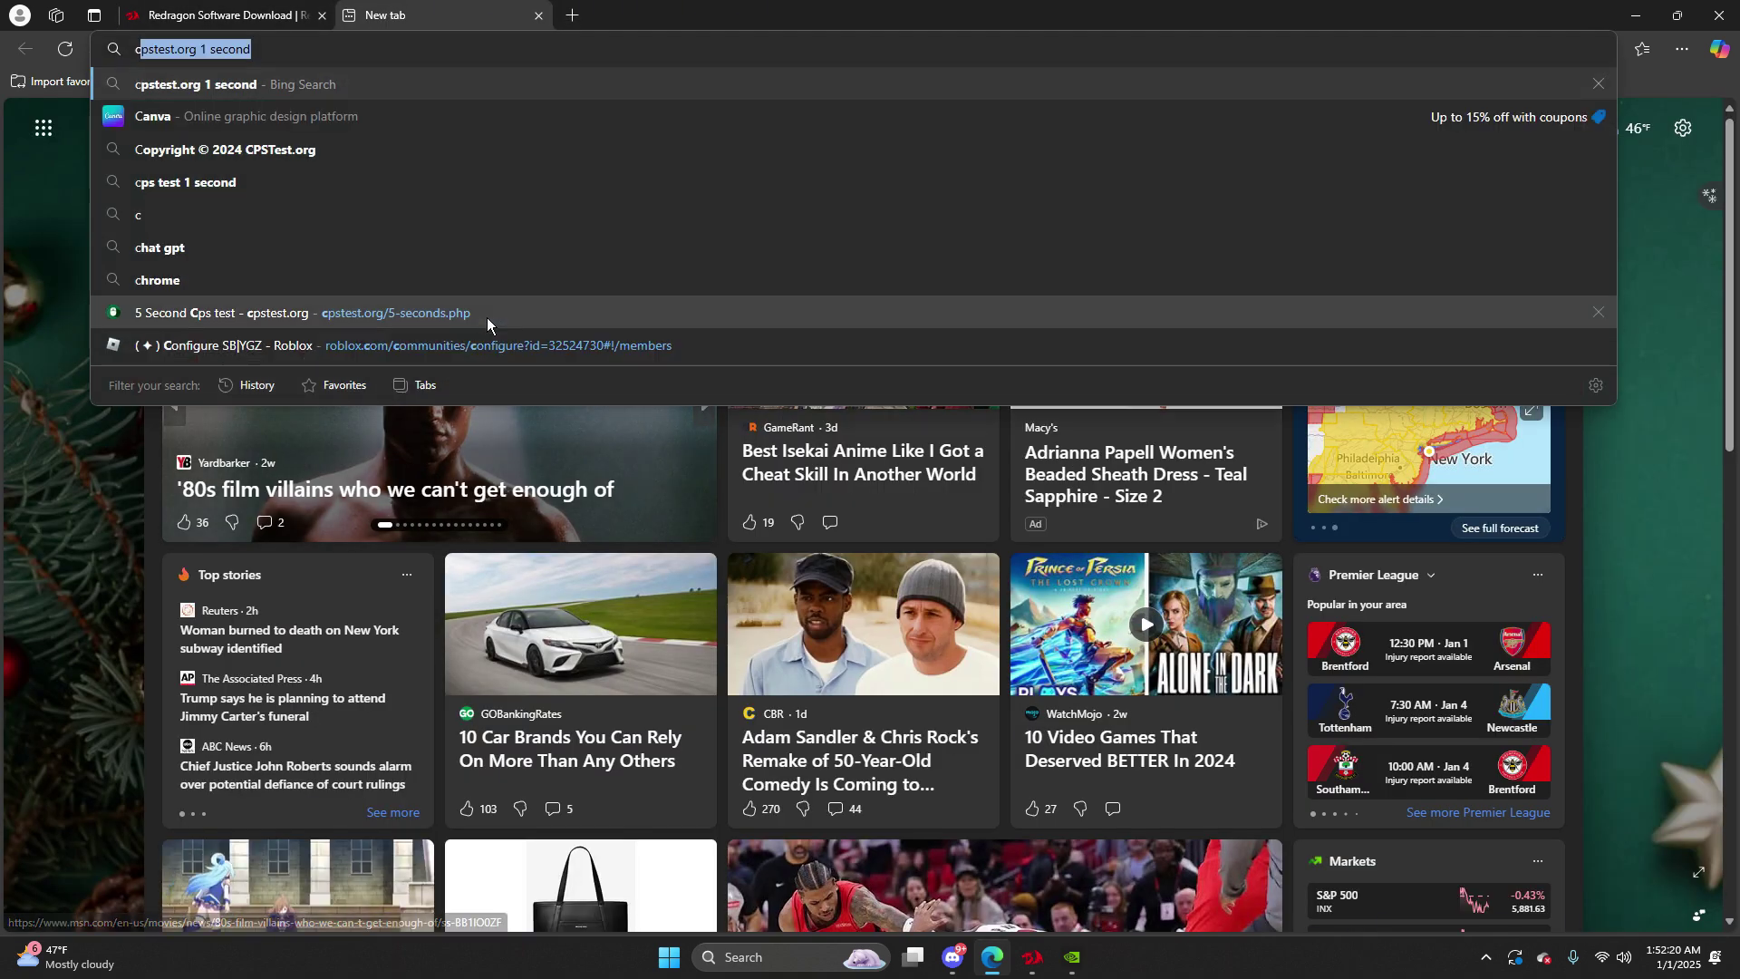
{"action": "type", "text": "pstes"}
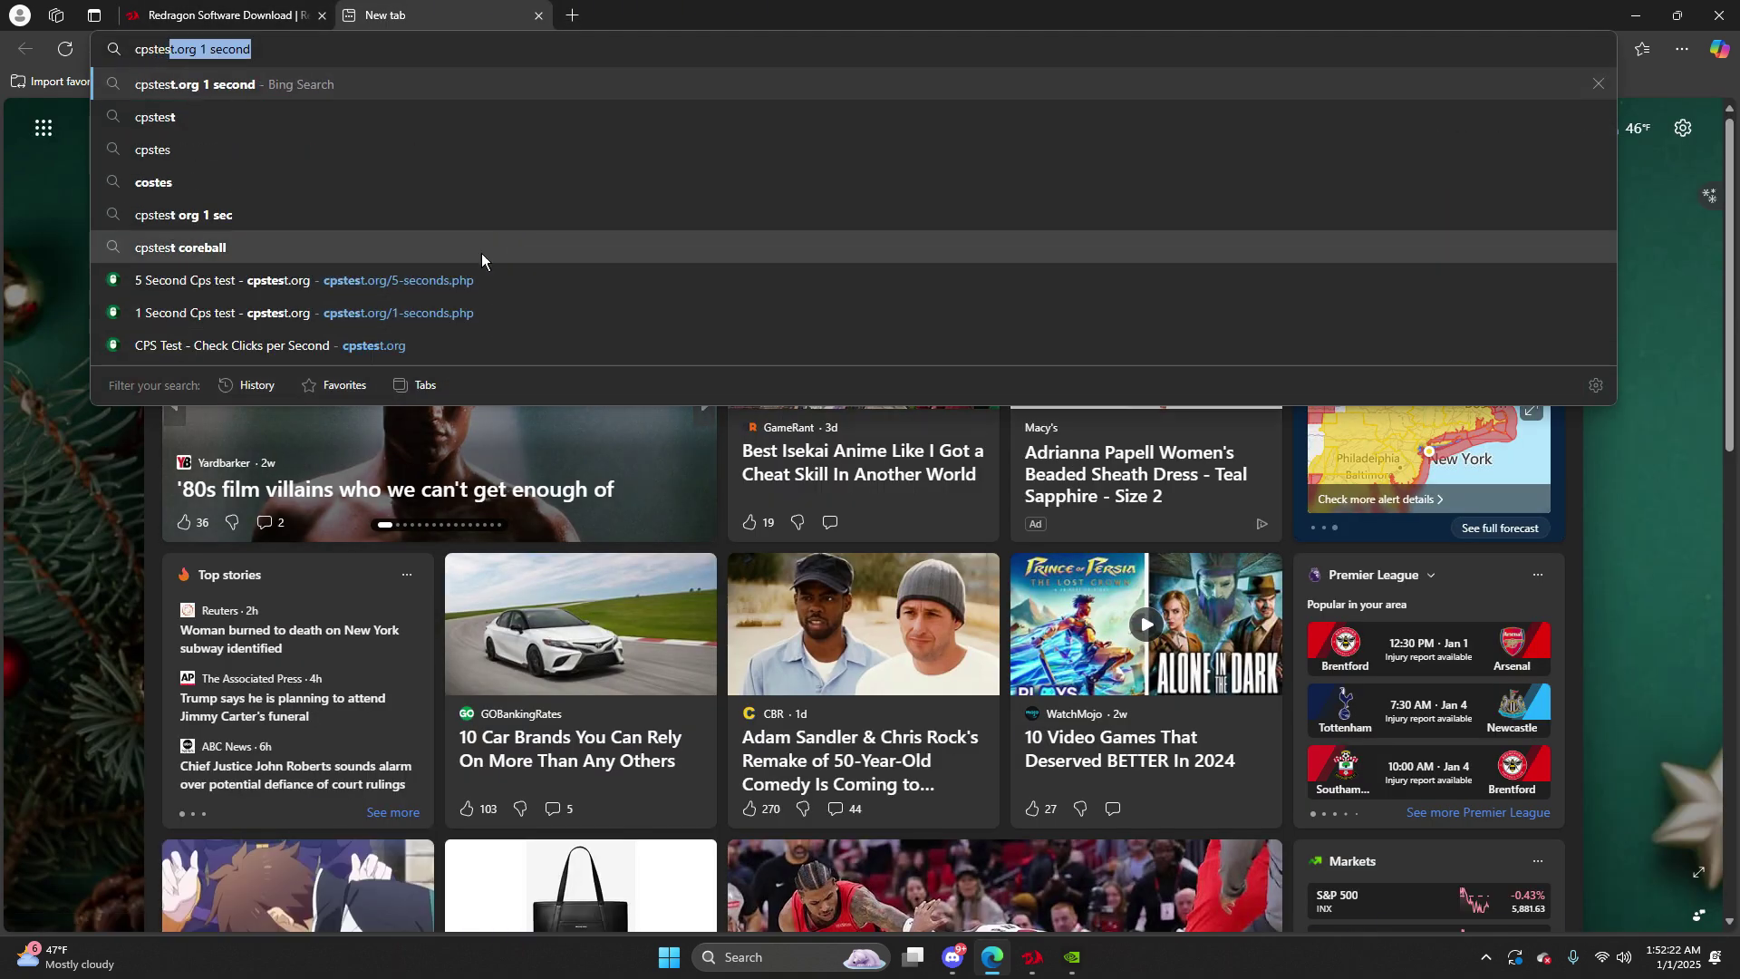
{"action": "left_click", "coordinate": [484, 280]}
{"action": "scroll", "coordinate": [683, 544], "scroll_direction": "down", "scroll_amount": 3}
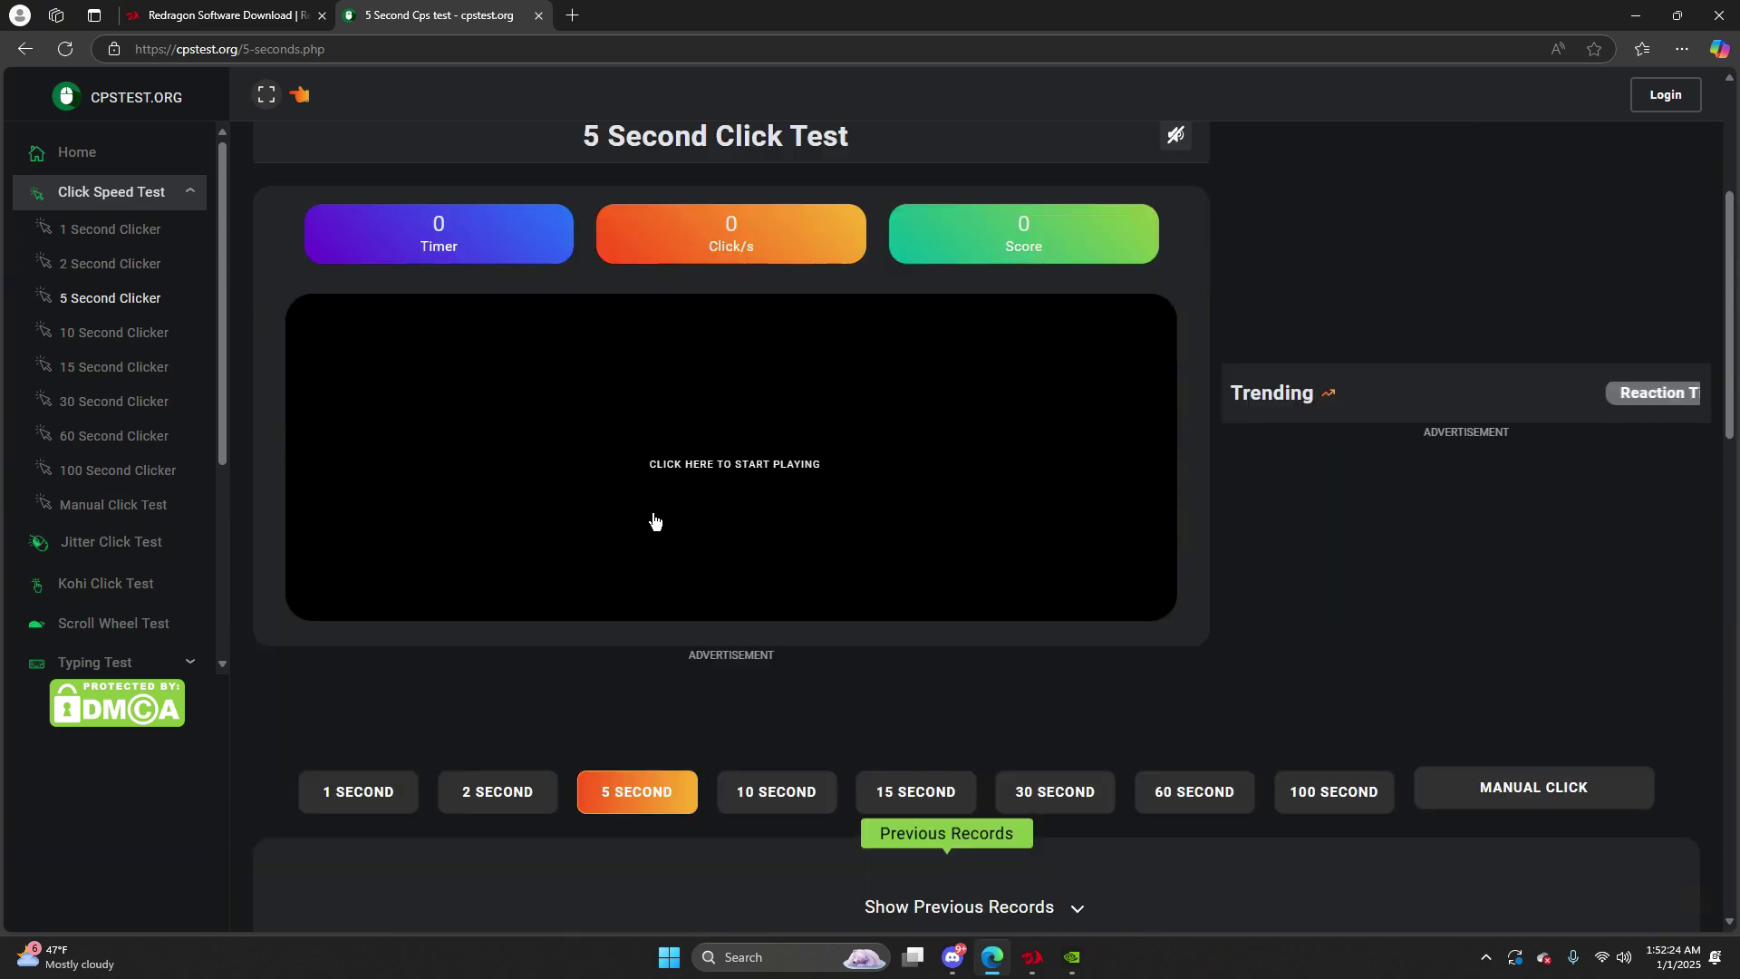
Run the 5-second test with the macro, scoring 579 clicks at 115.8 CPS
{"action": "left_click", "coordinate": [695, 509]}
{"action": "left_click", "coordinate": [694, 508]}
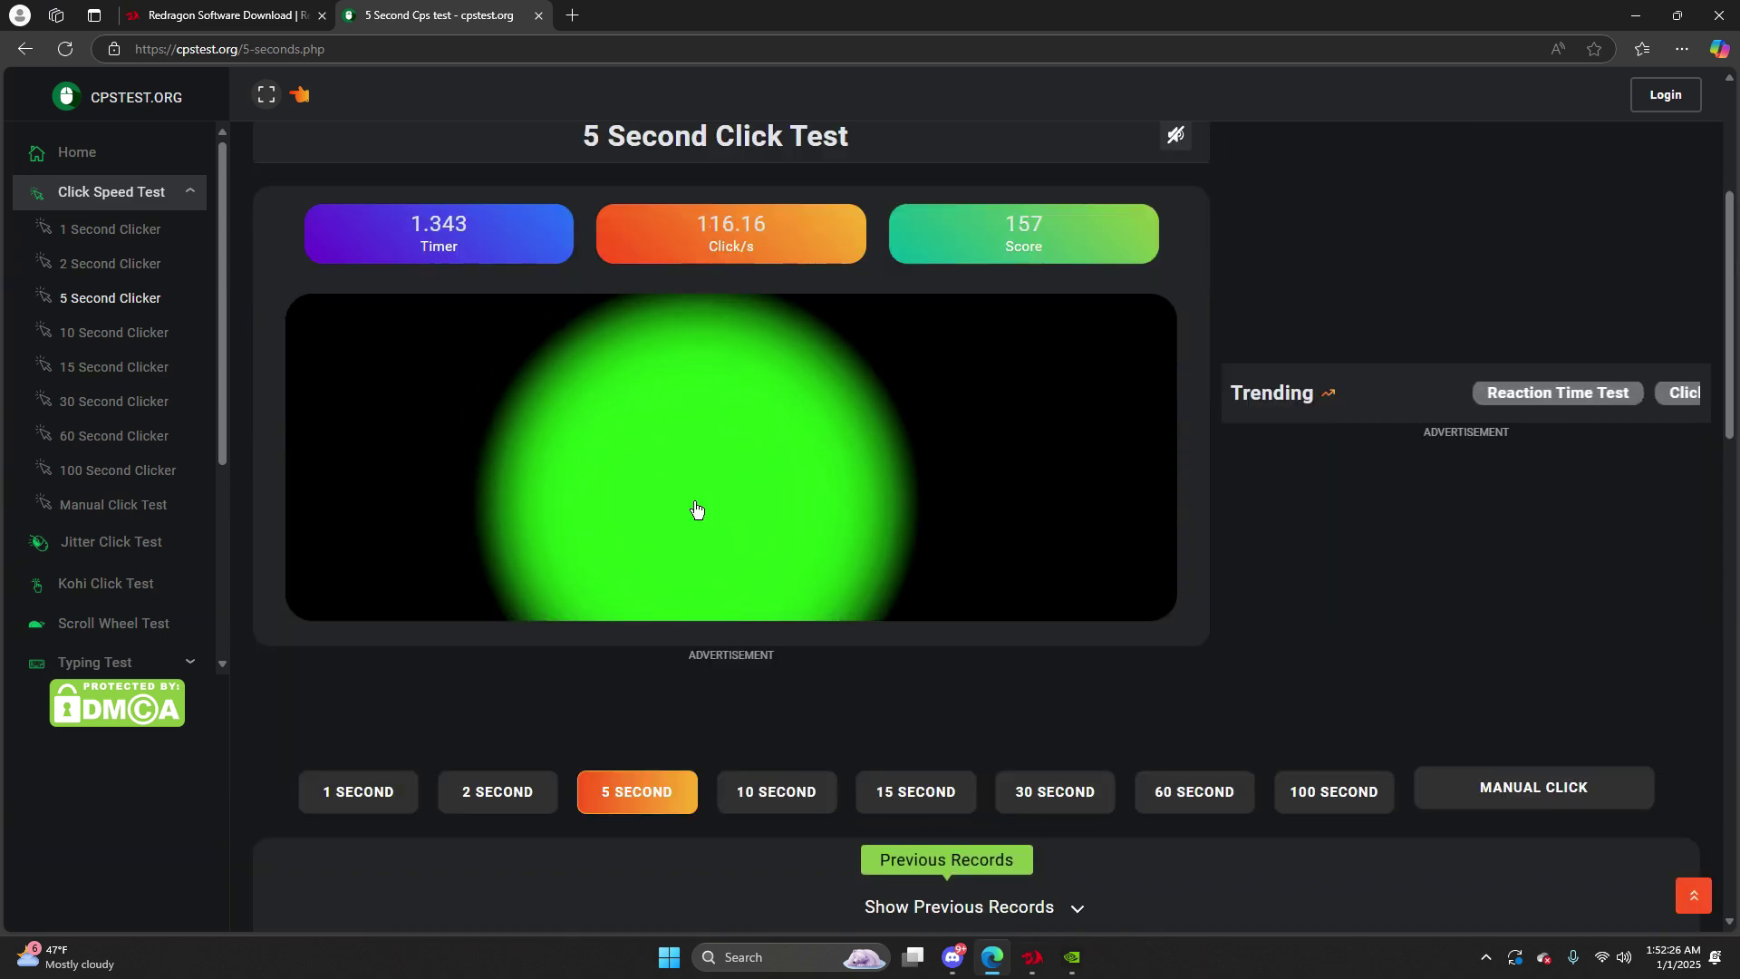
{"action": "left_click", "coordinate": [688, 501]}
{"action": "left_click", "coordinate": [687, 493]}
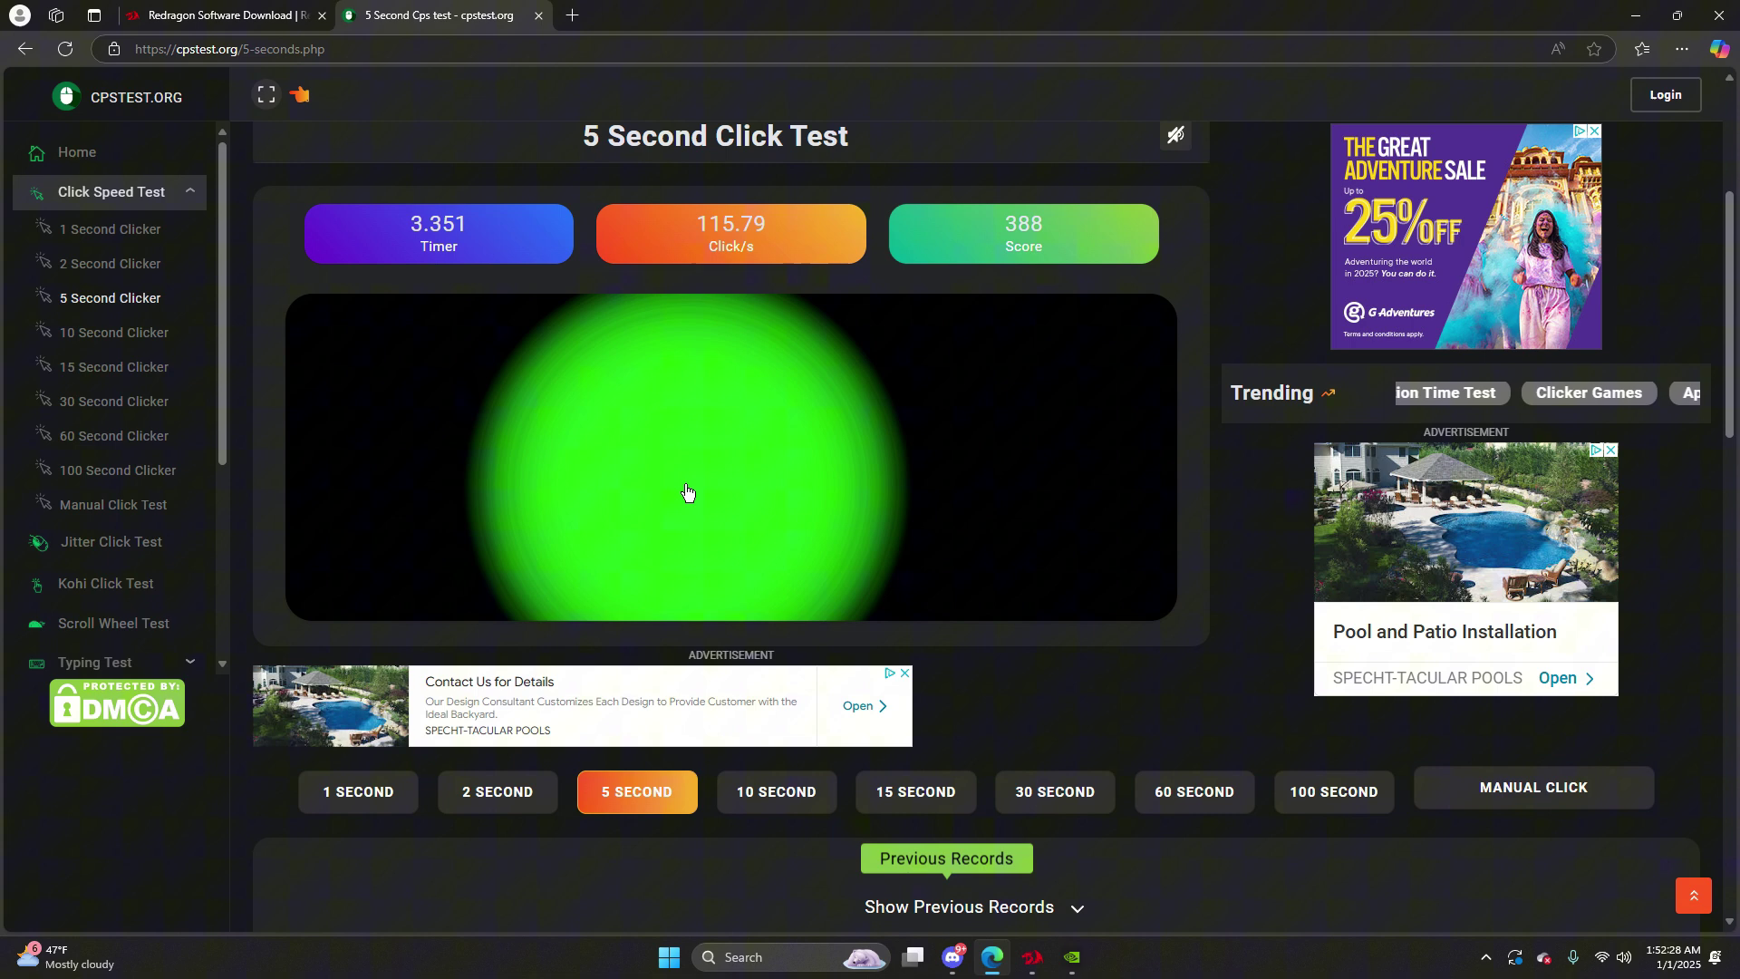
{"action": "left_click", "coordinate": [686, 493]}
{"action": "left_click", "coordinate": [686, 493]}
{"action": "left_click", "coordinate": [687, 493]}
{"action": "left_click", "coordinate": [686, 492]}
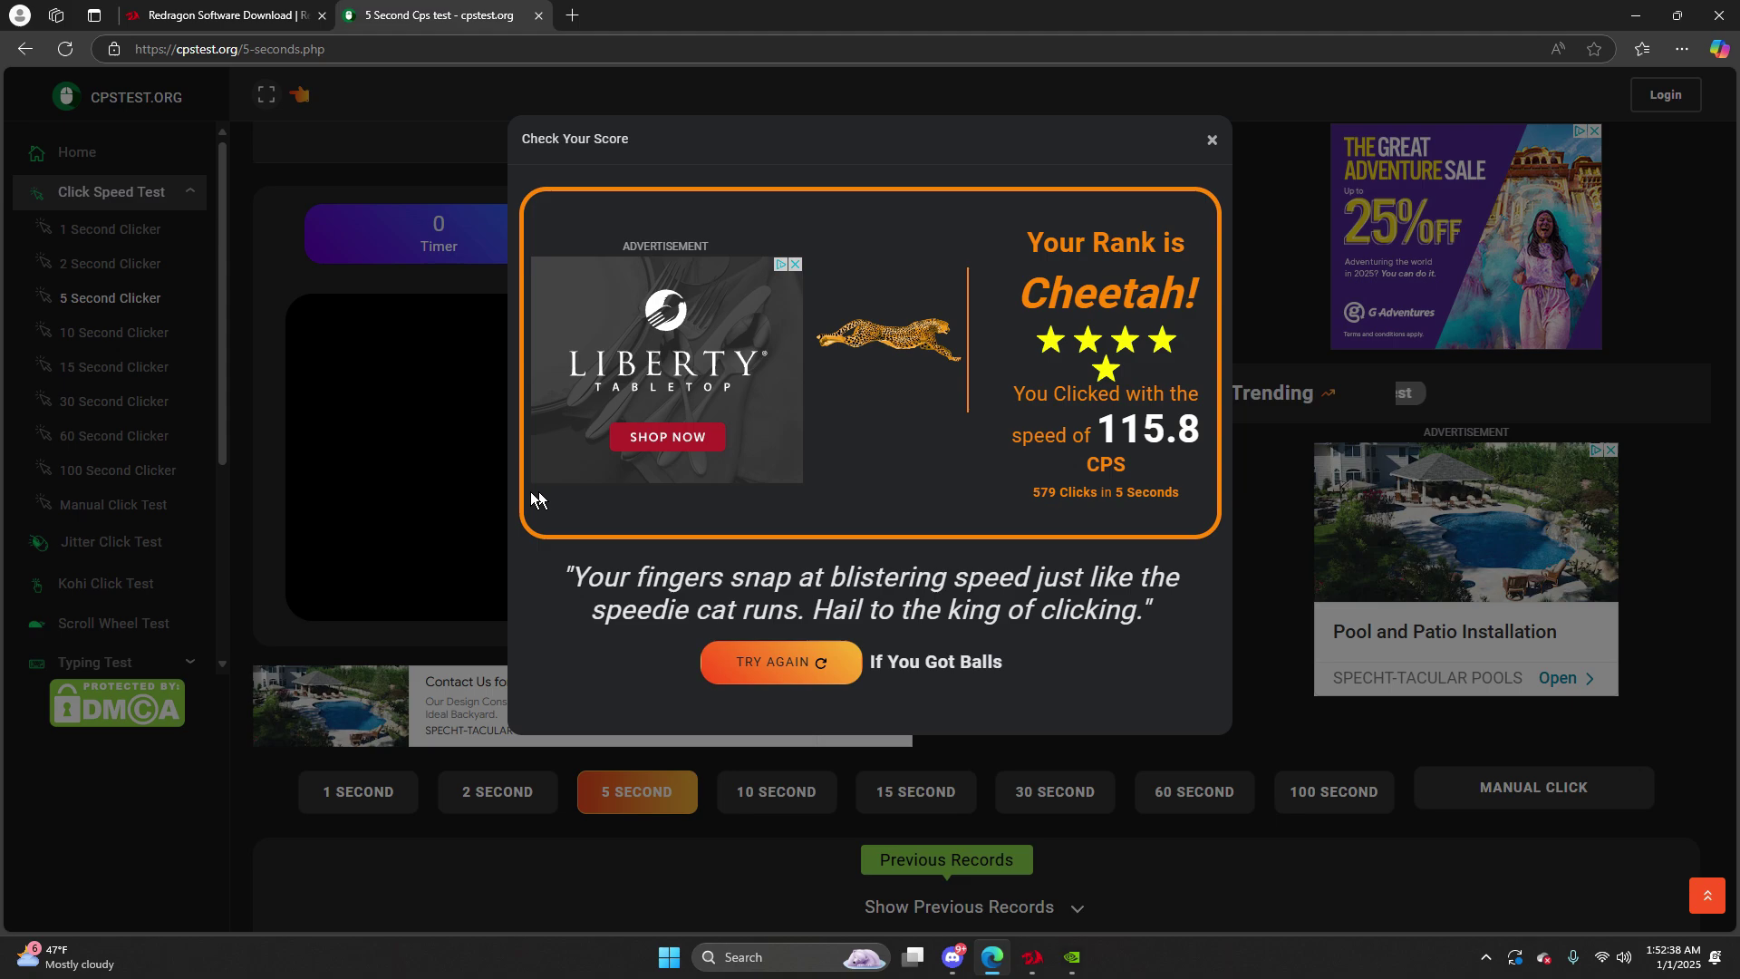
In Roblox, walk to the dresser safe and take the Tec-9 Drum
{"action": "left_click", "coordinate": [1072, 958]}
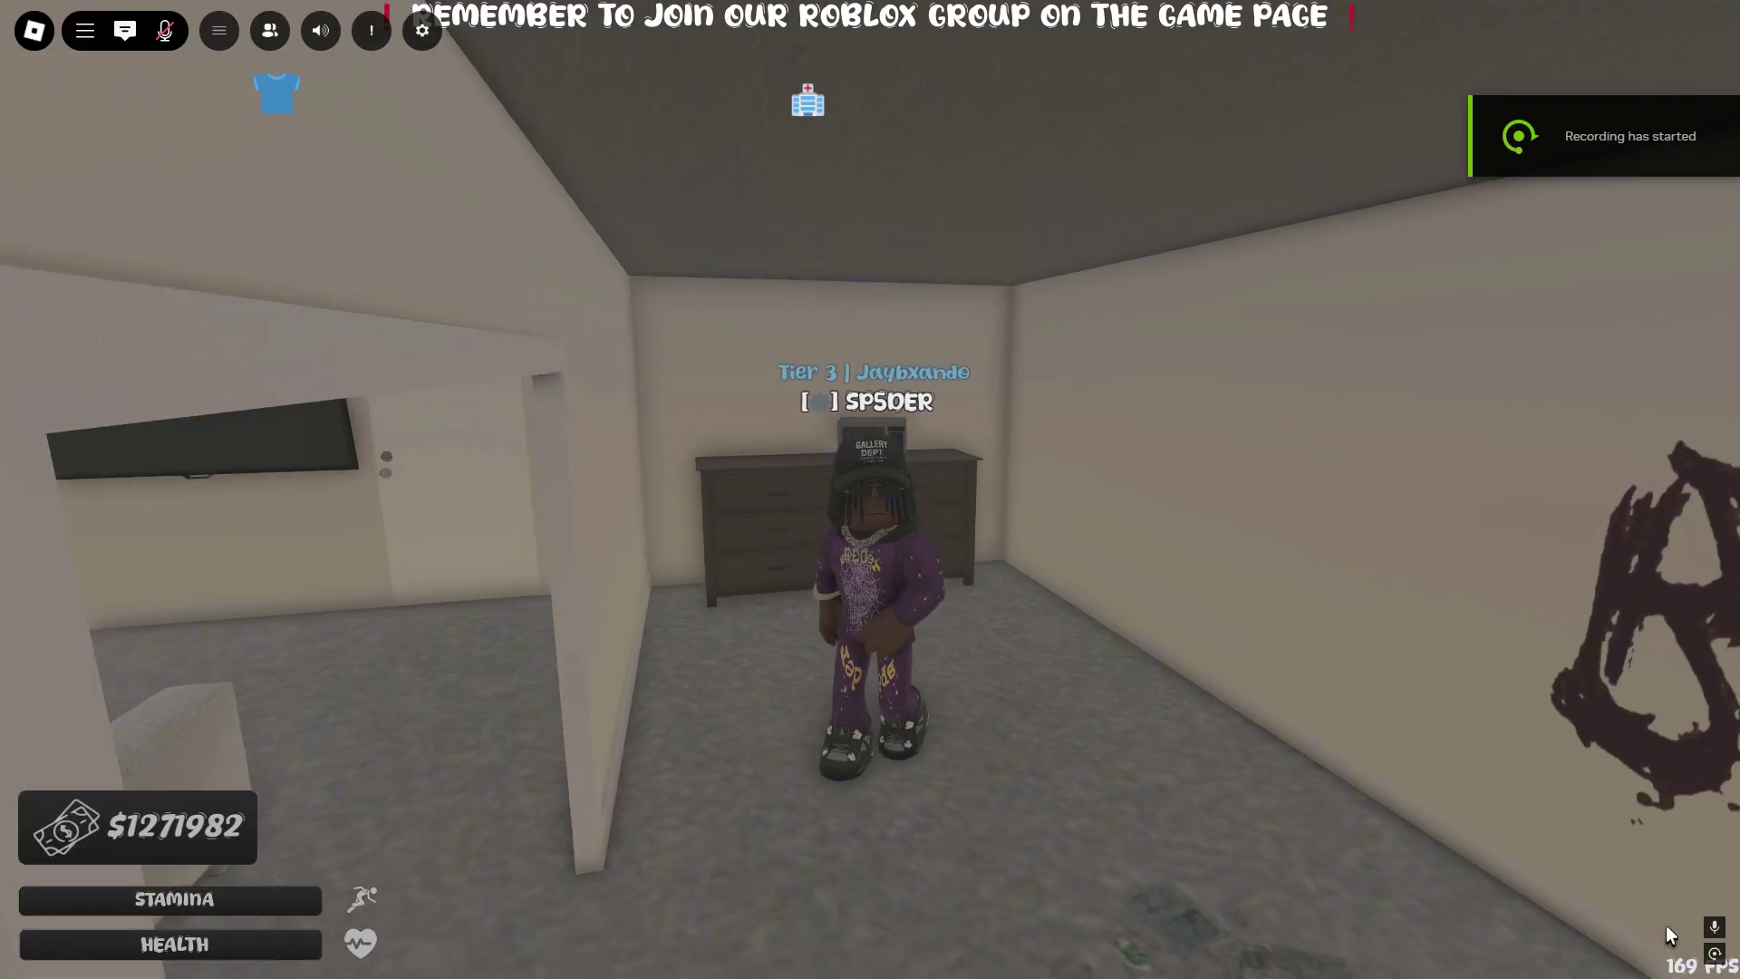
{"action": "key", "text": "w"}
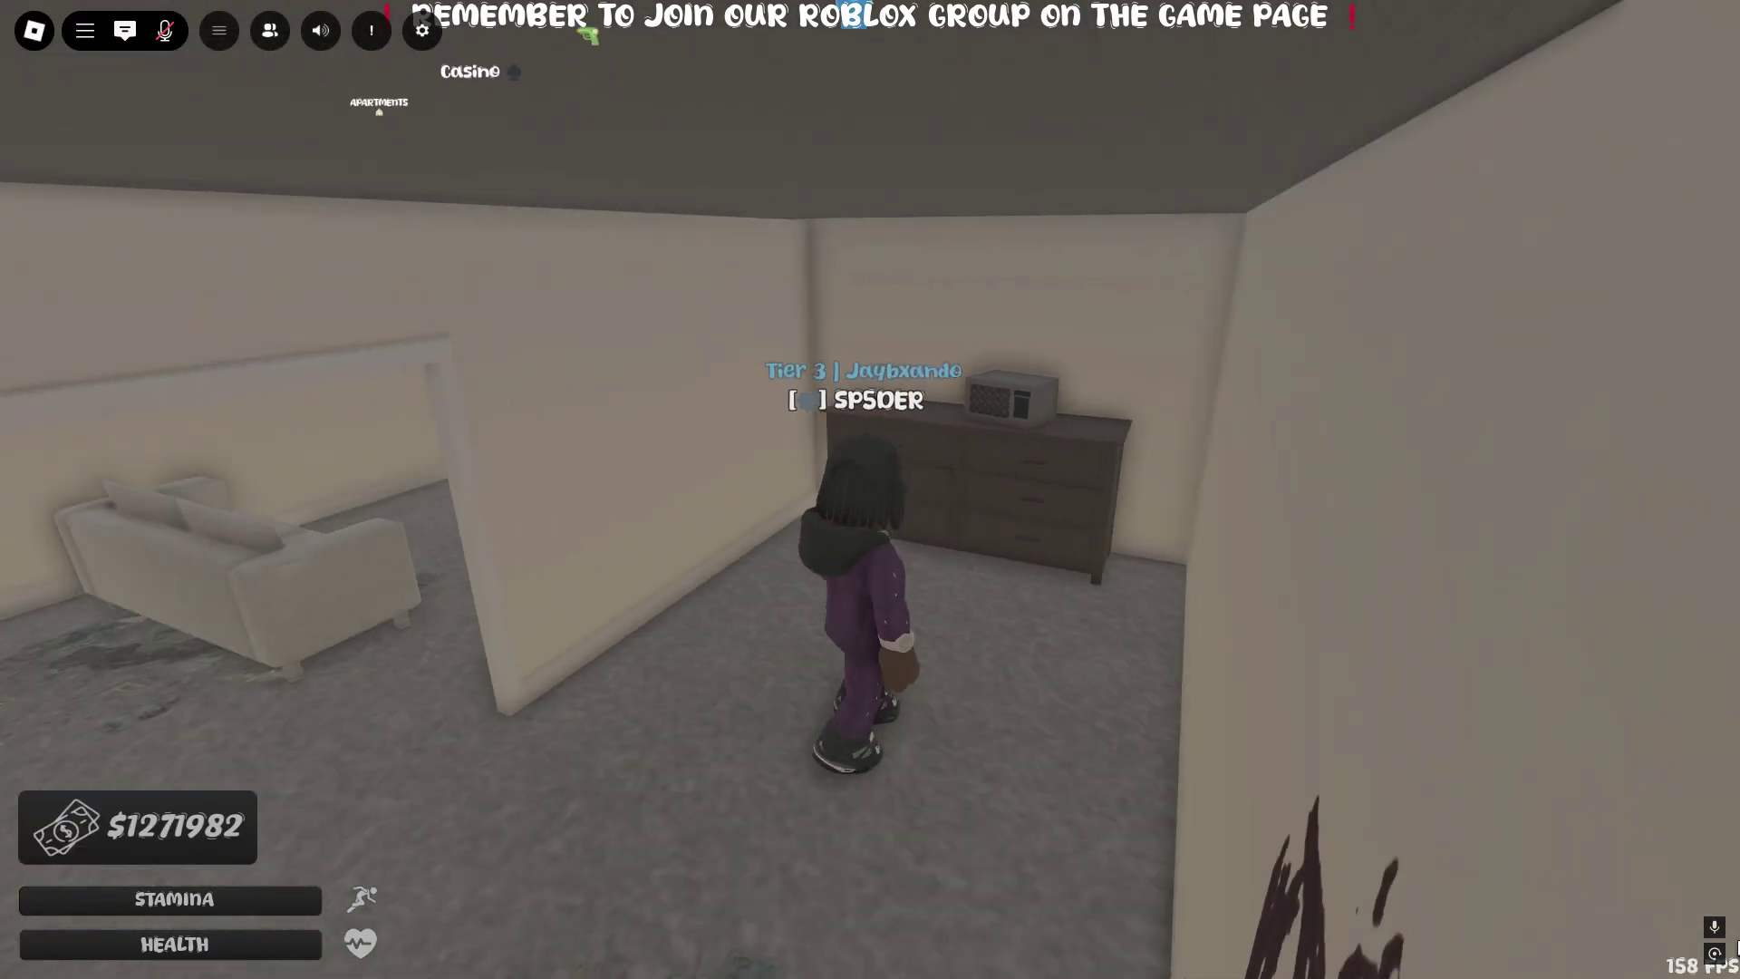
{"action": "key", "text": "w"}
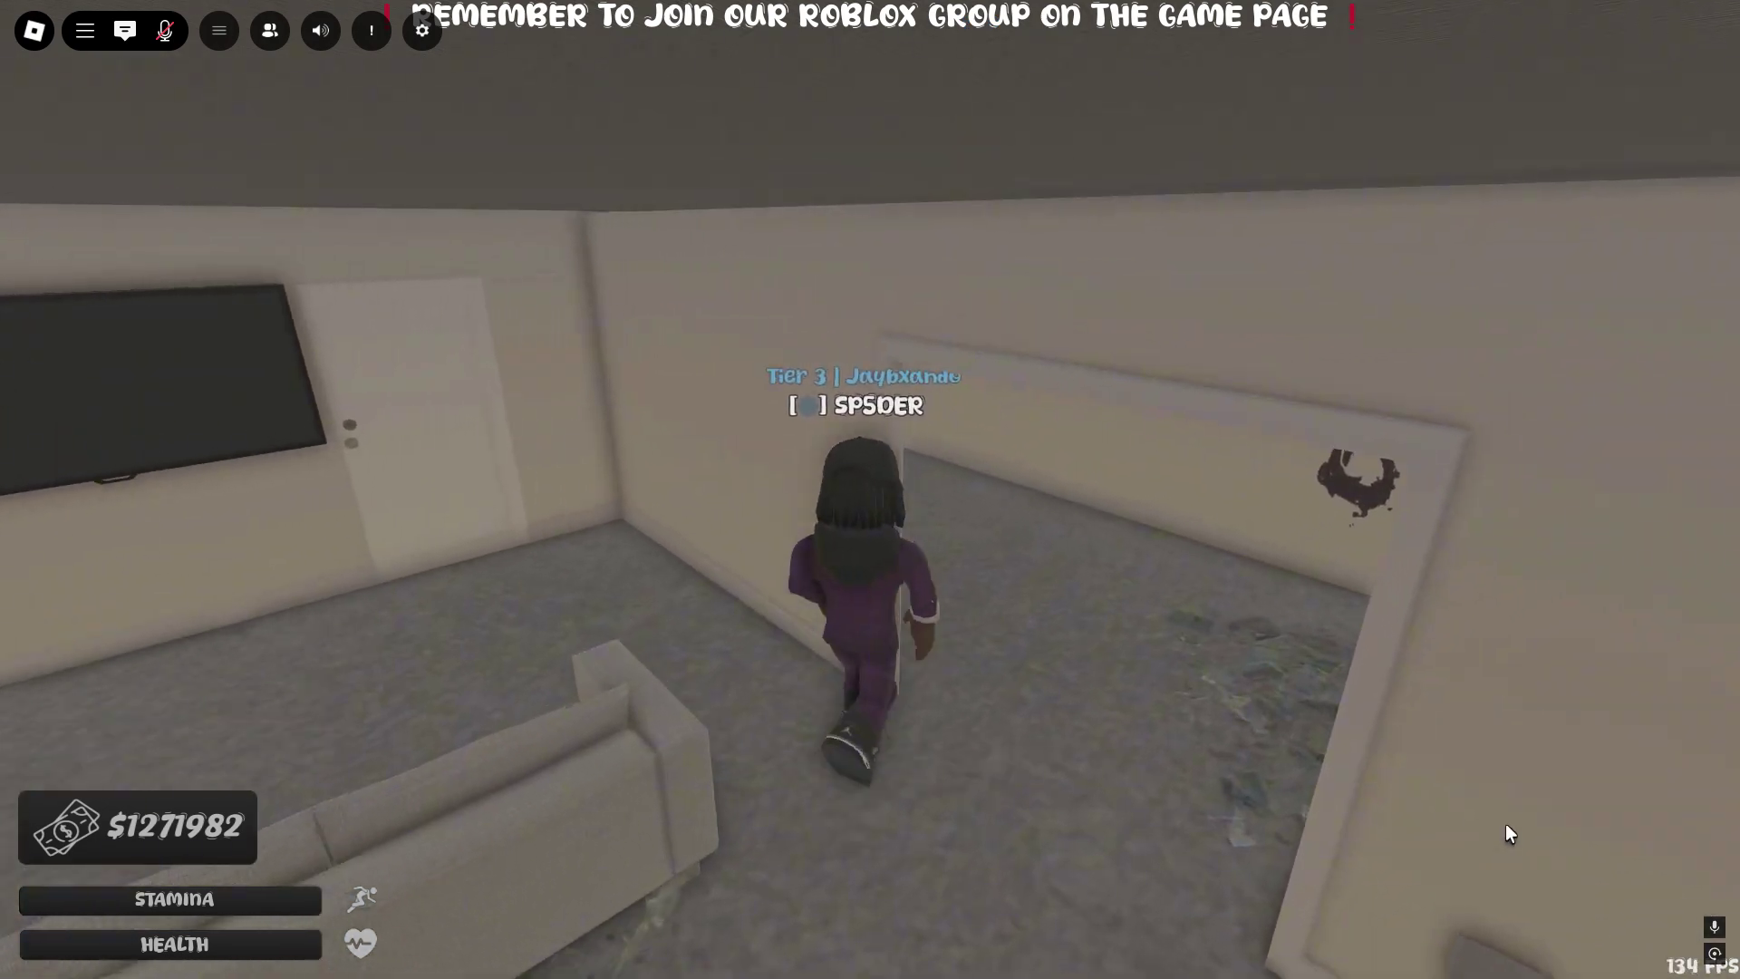
{"action": "key", "text": "w"}
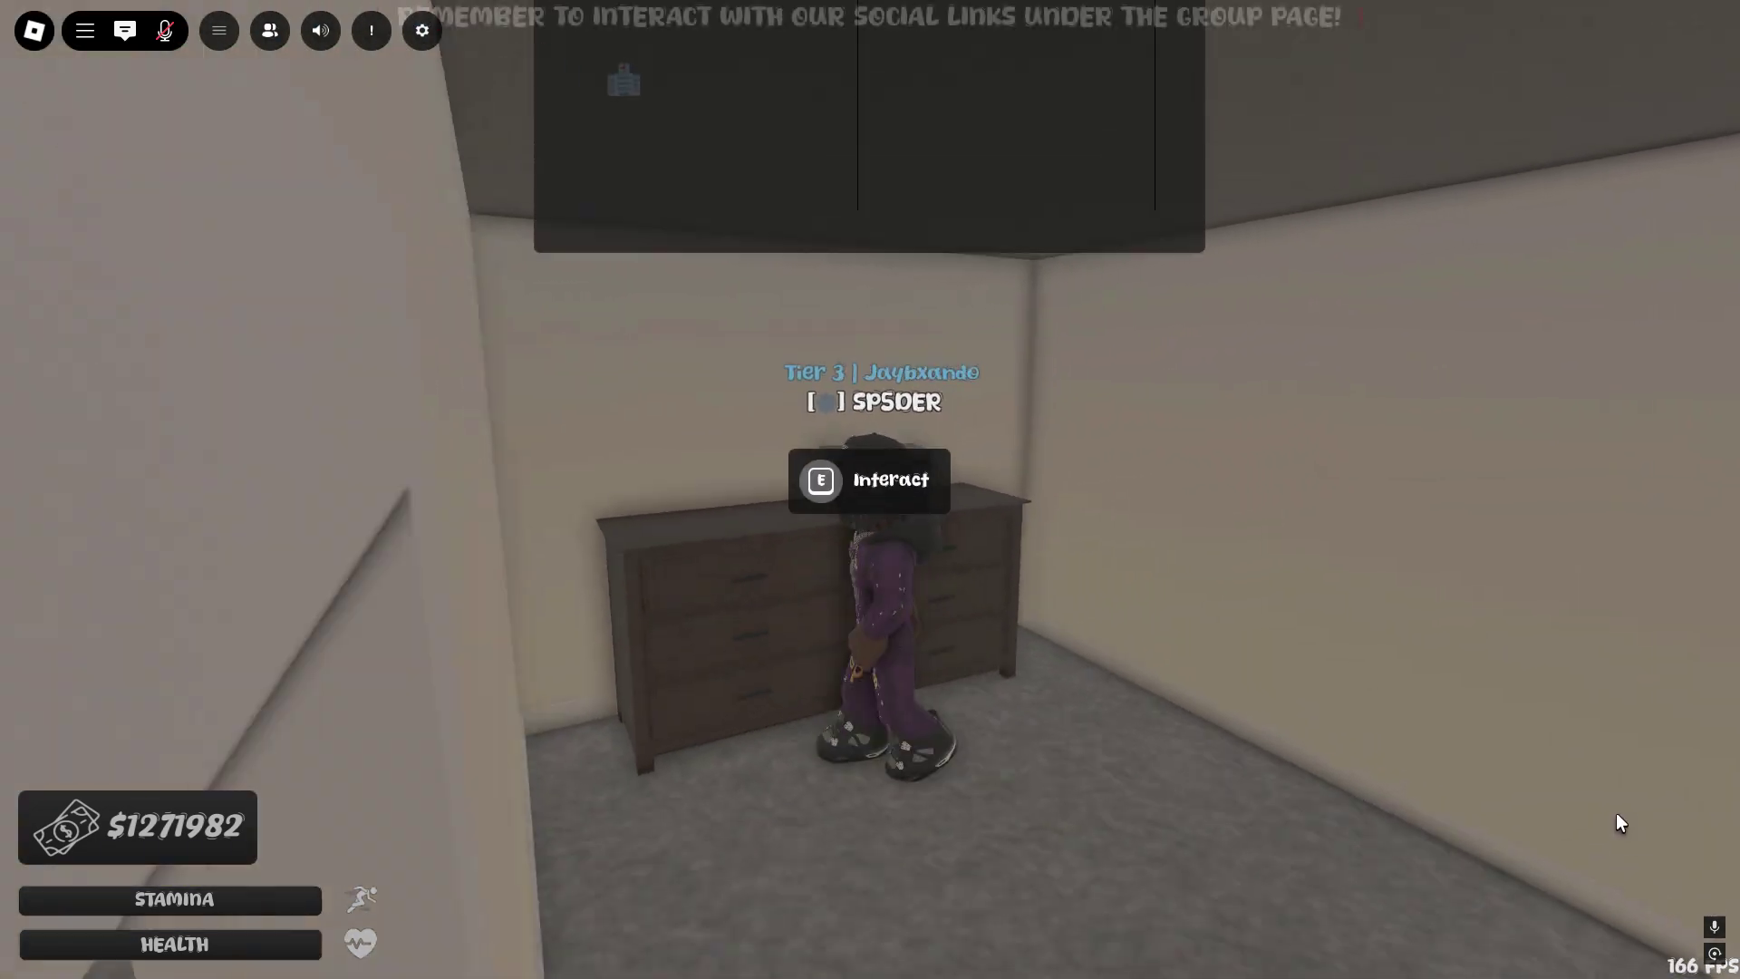
{"action": "key", "text": "e"}
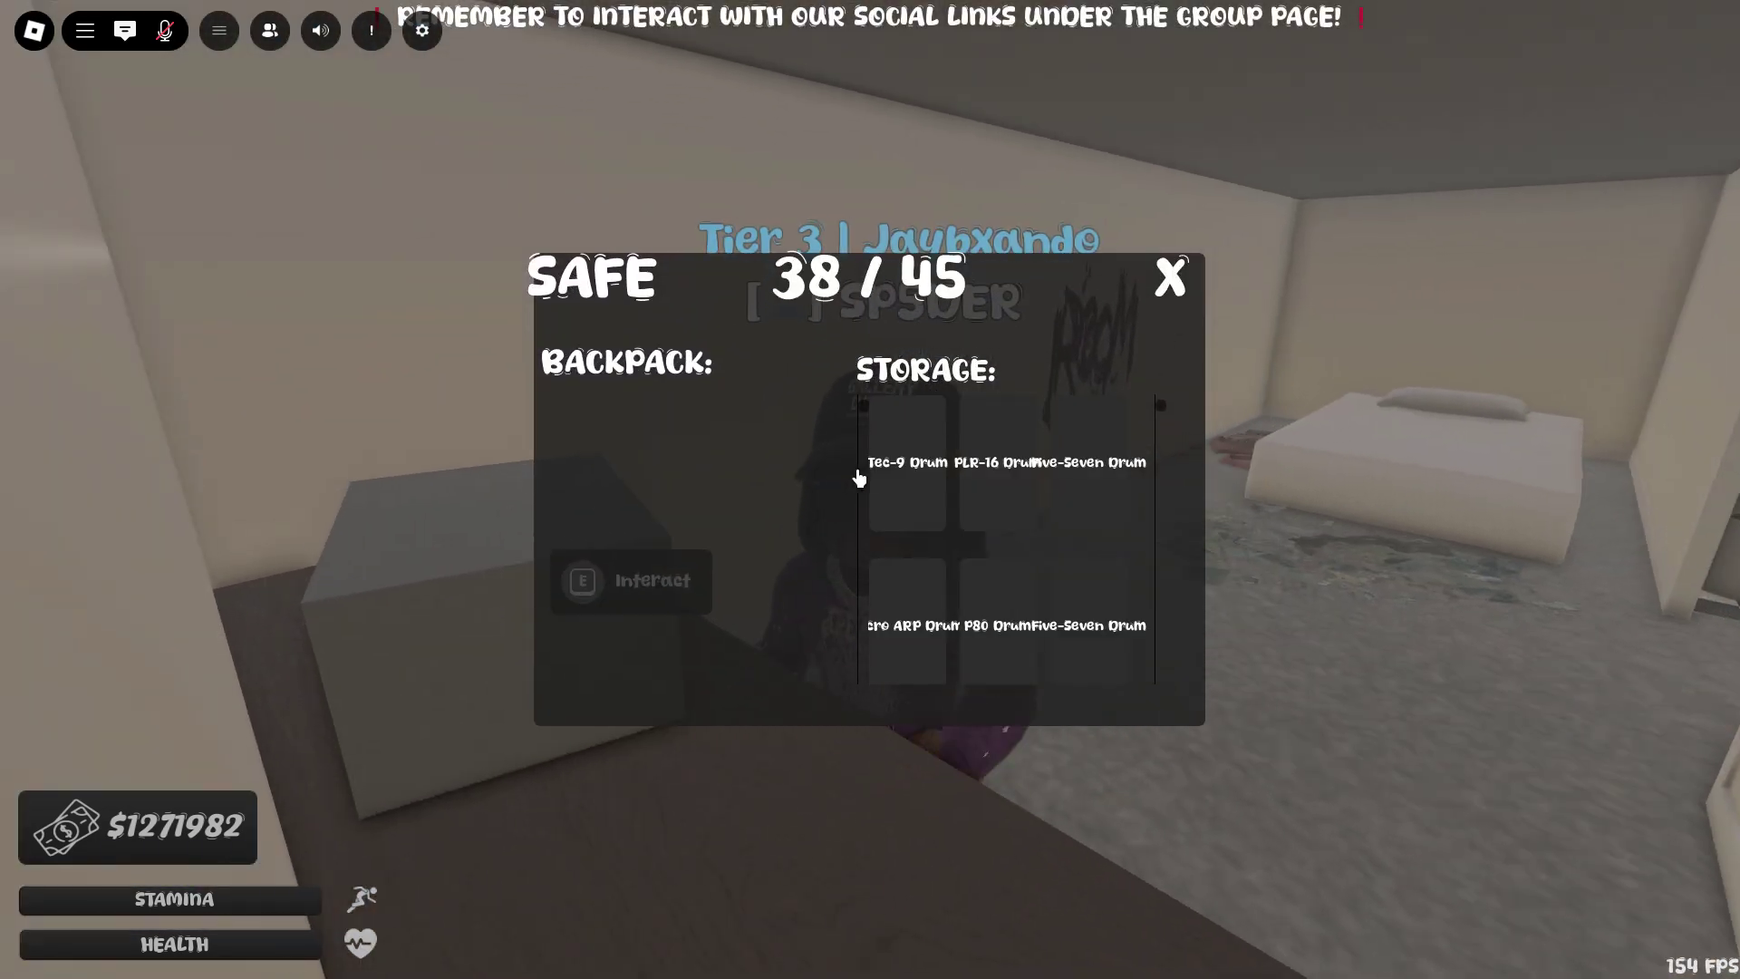
{"action": "left_click", "coordinate": [870, 470]}
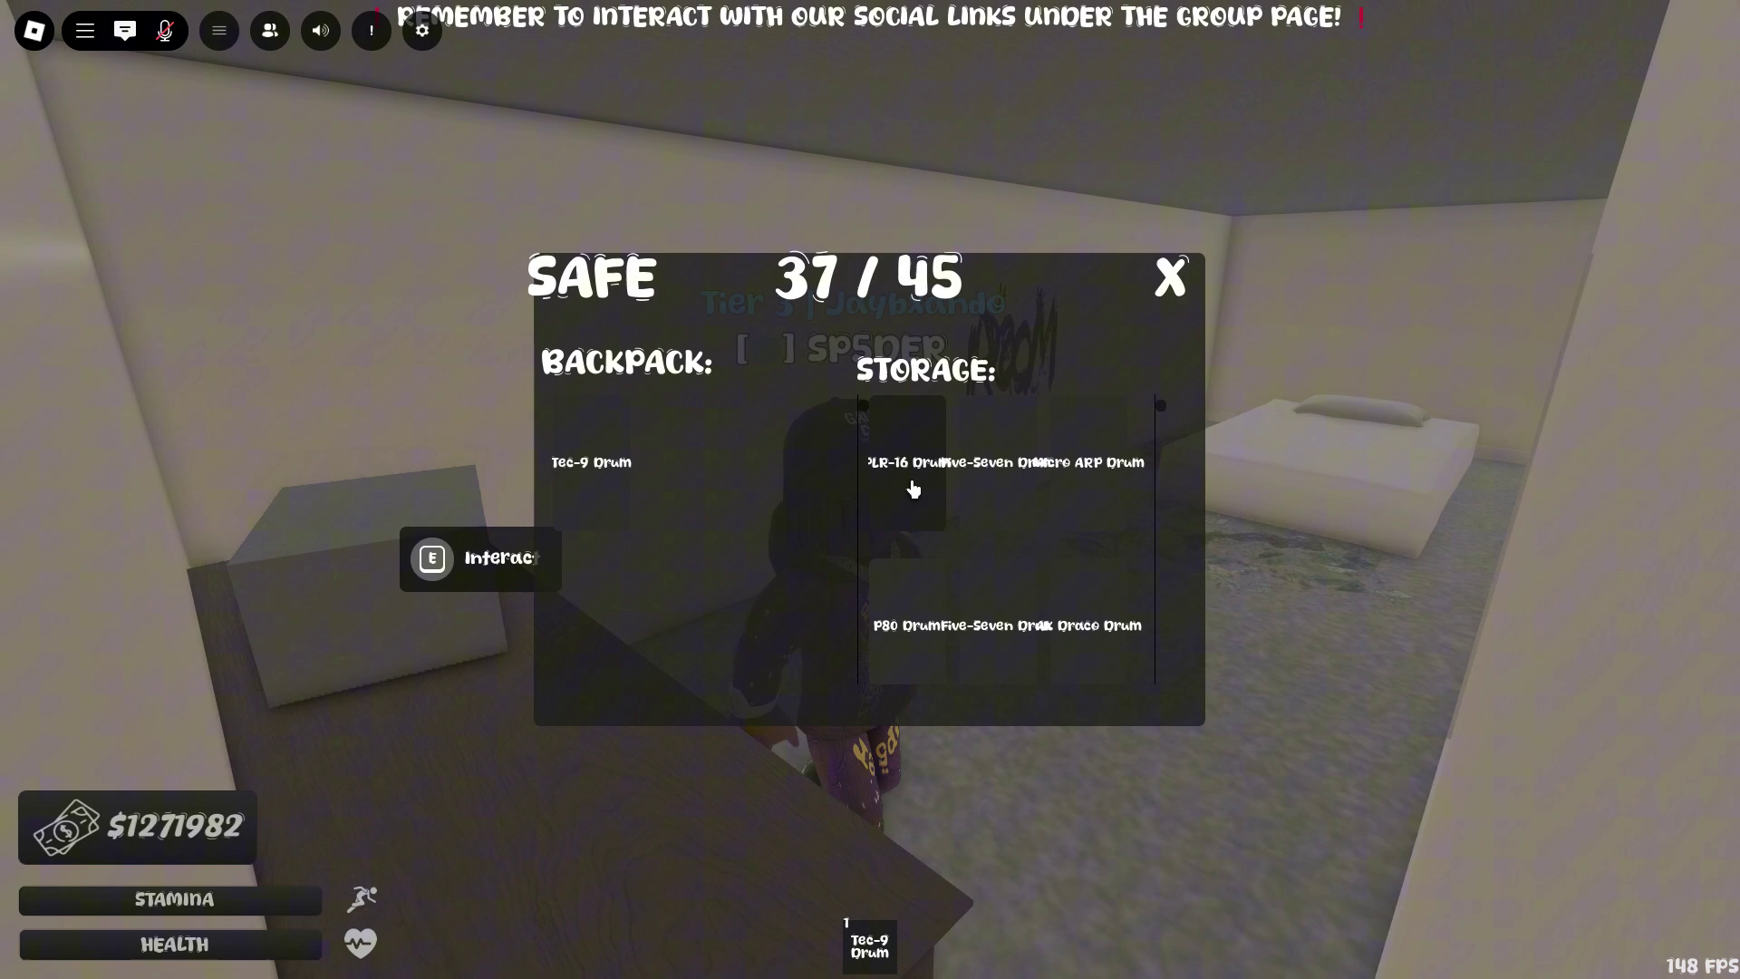
Fire the Tec-9 Drum at the bedroom wall, leaving bullet holes
{"action": "key", "text": "w"}
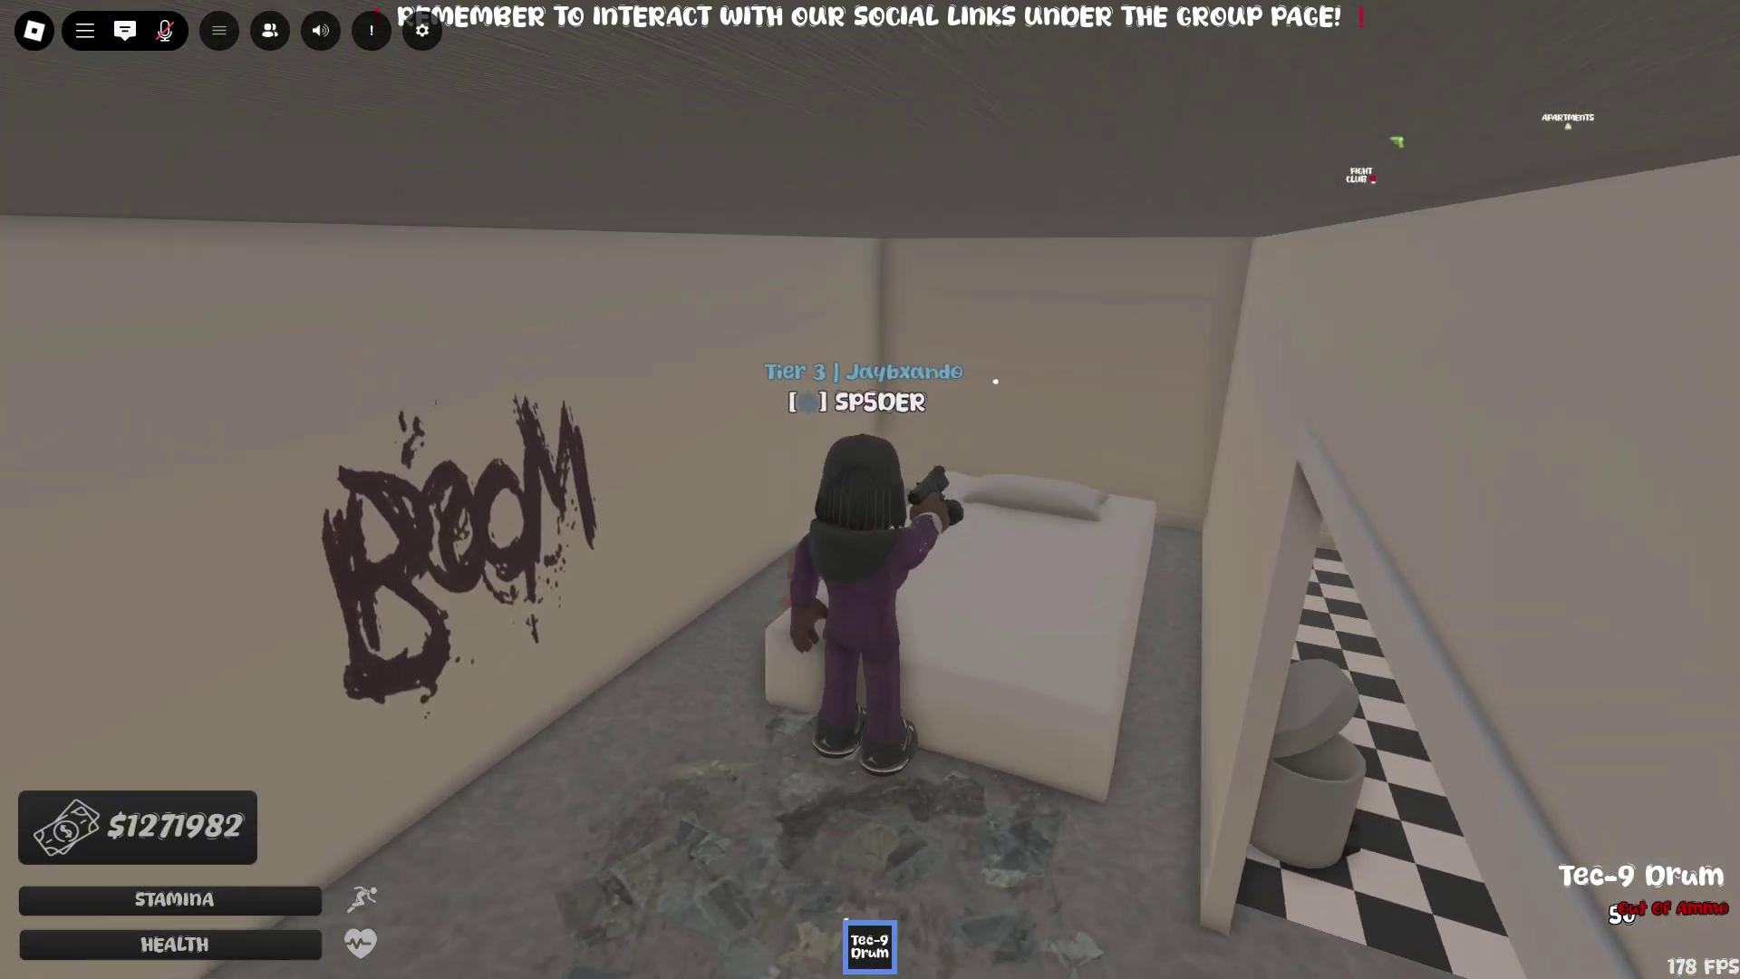
{"action": "left_click", "coordinate": [994, 384]}
{"action": "left_click", "coordinate": [994, 384]}
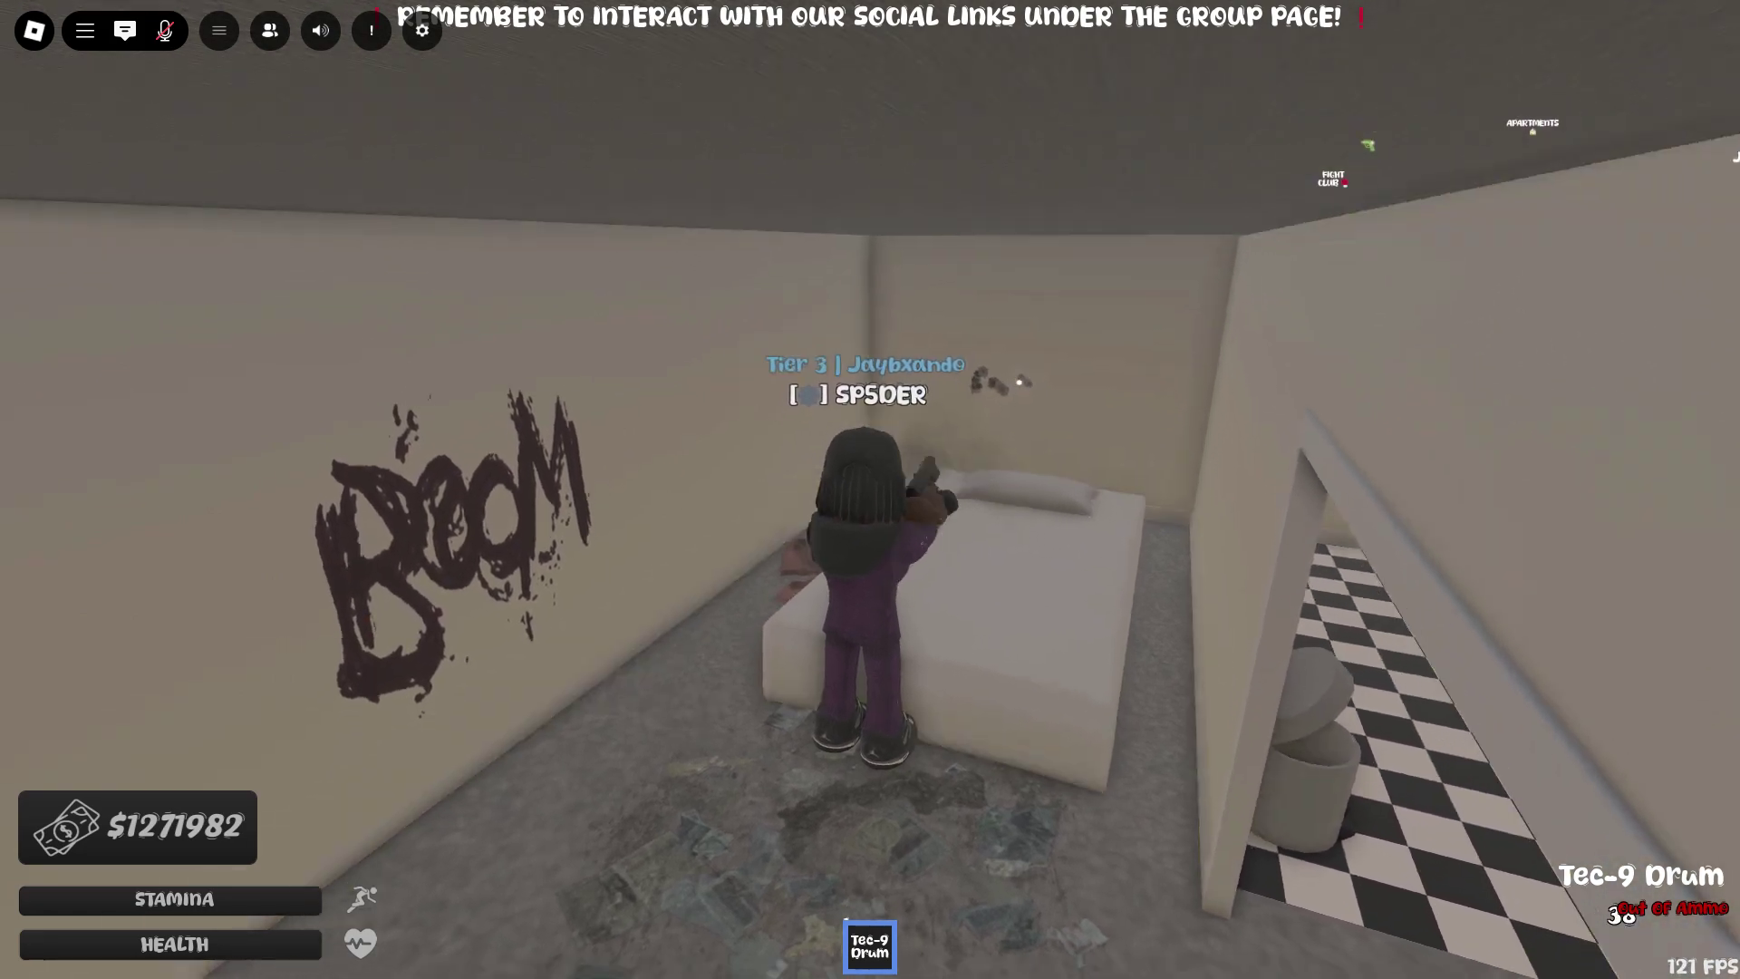
{"action": "left_click", "coordinate": [993, 383]}
{"action": "key", "text": "s"}
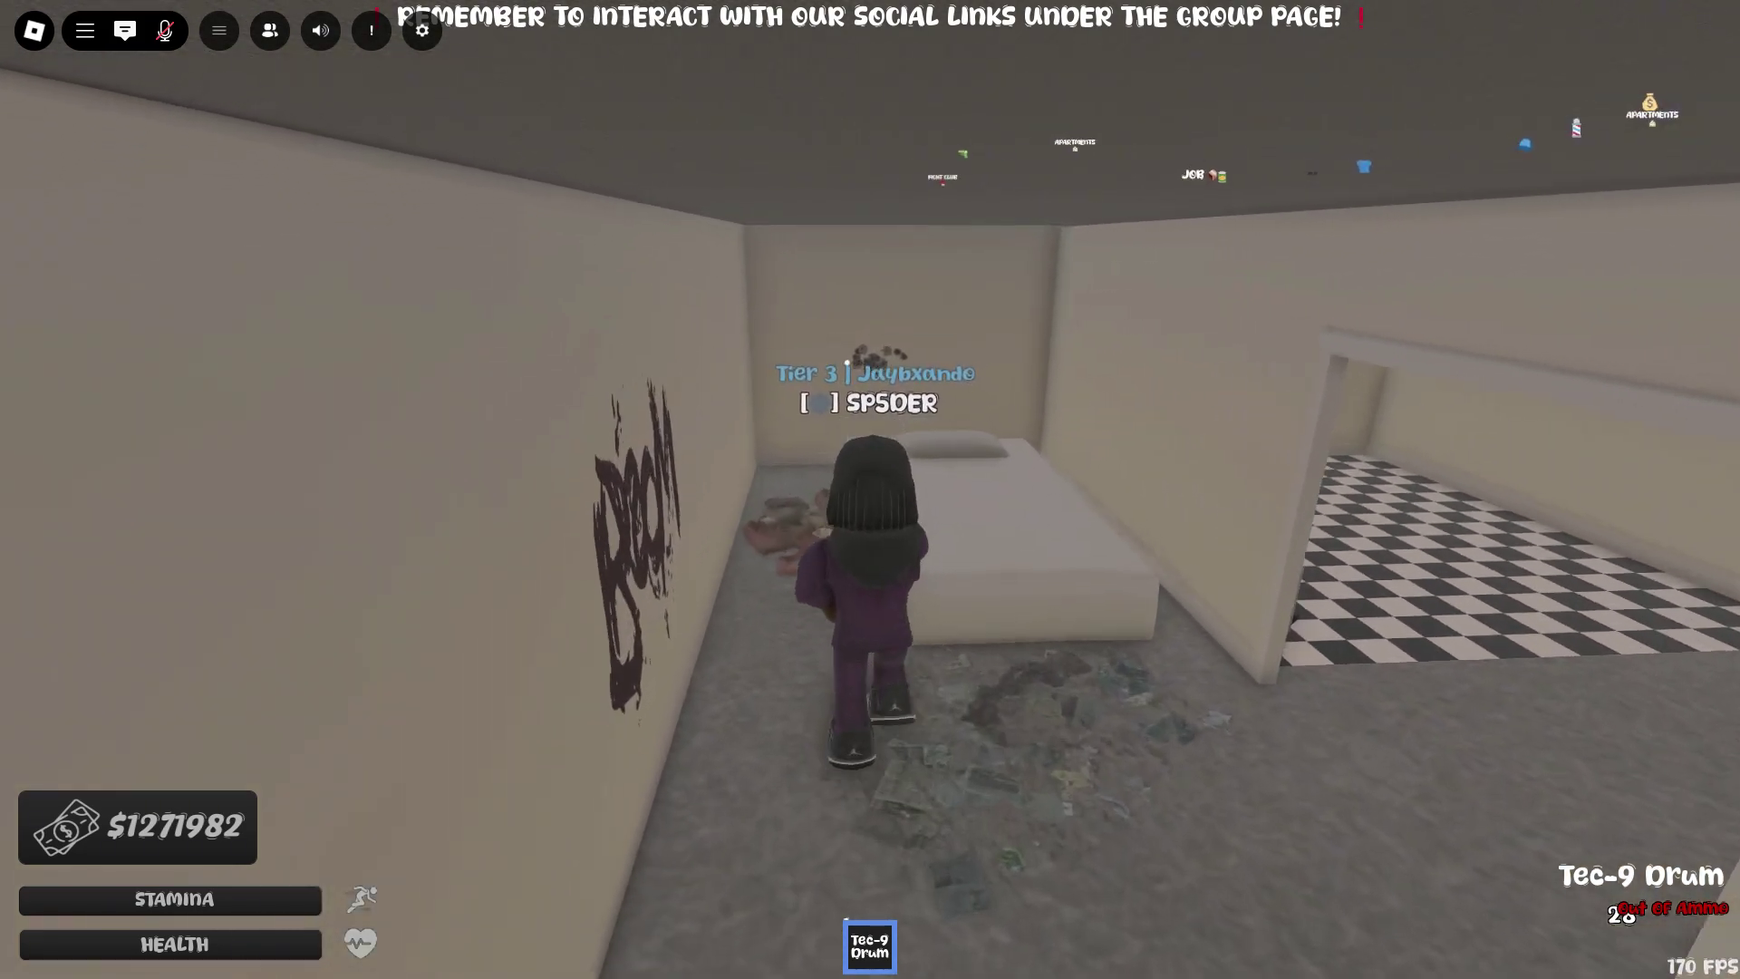
{"action": "left_click", "coordinate": [993, 383]}
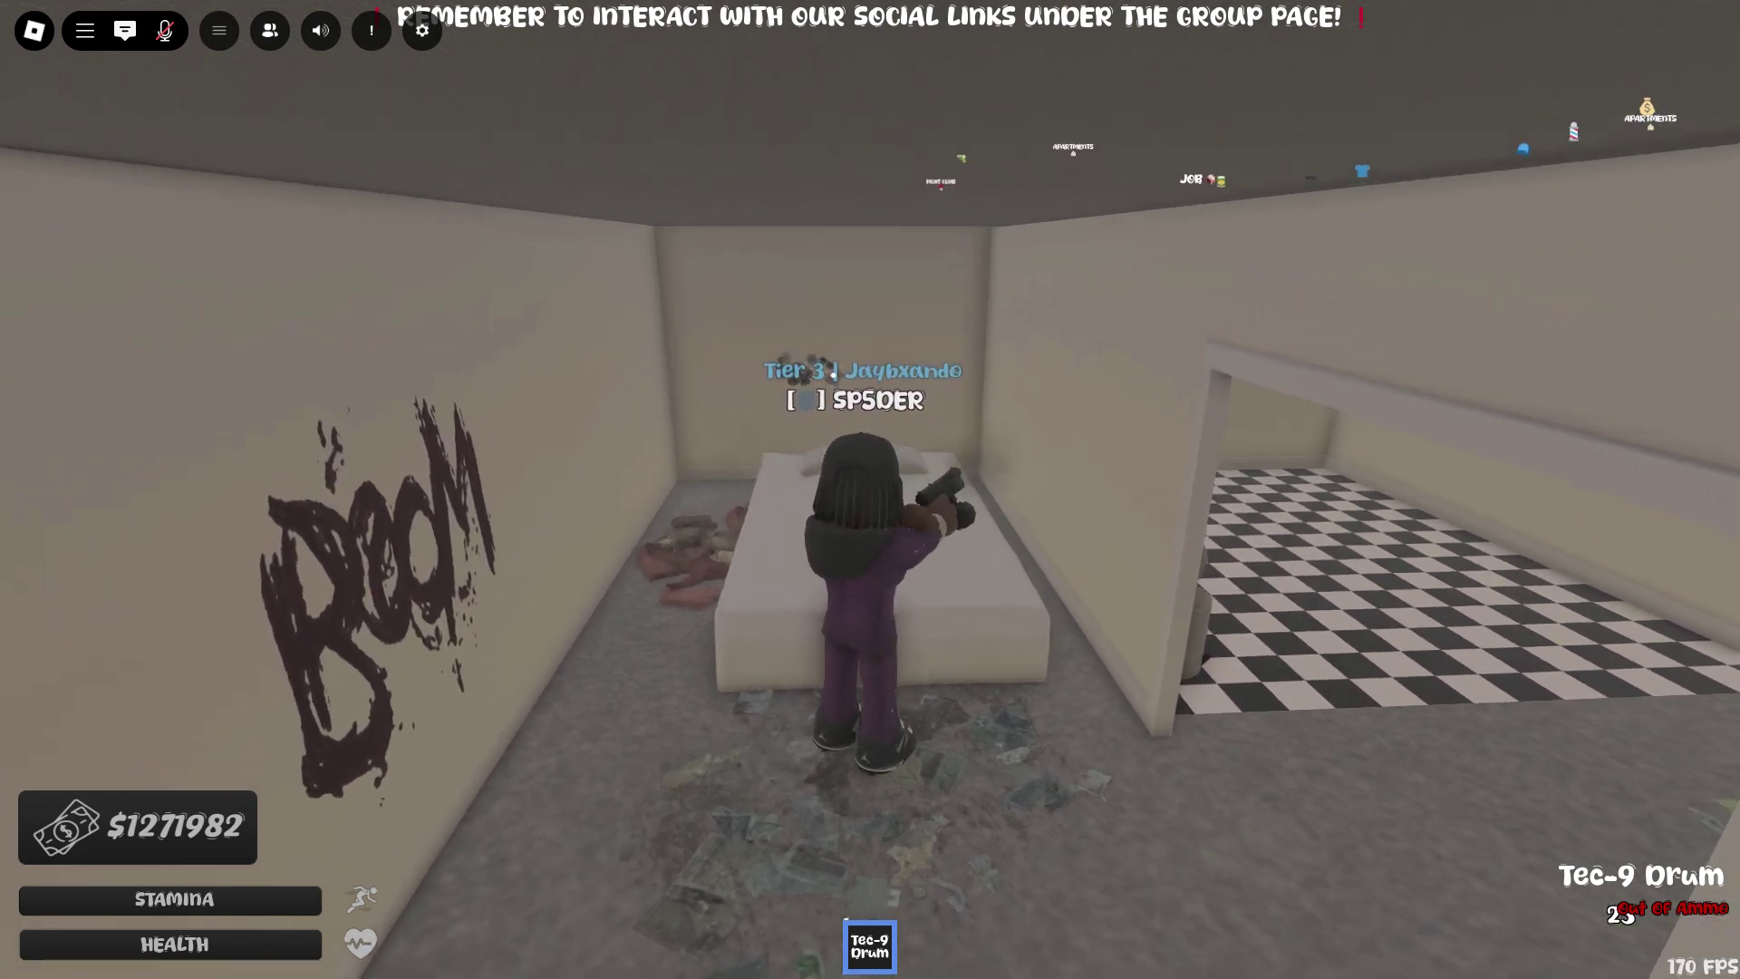
{"action": "left_click", "coordinate": [994, 383]}
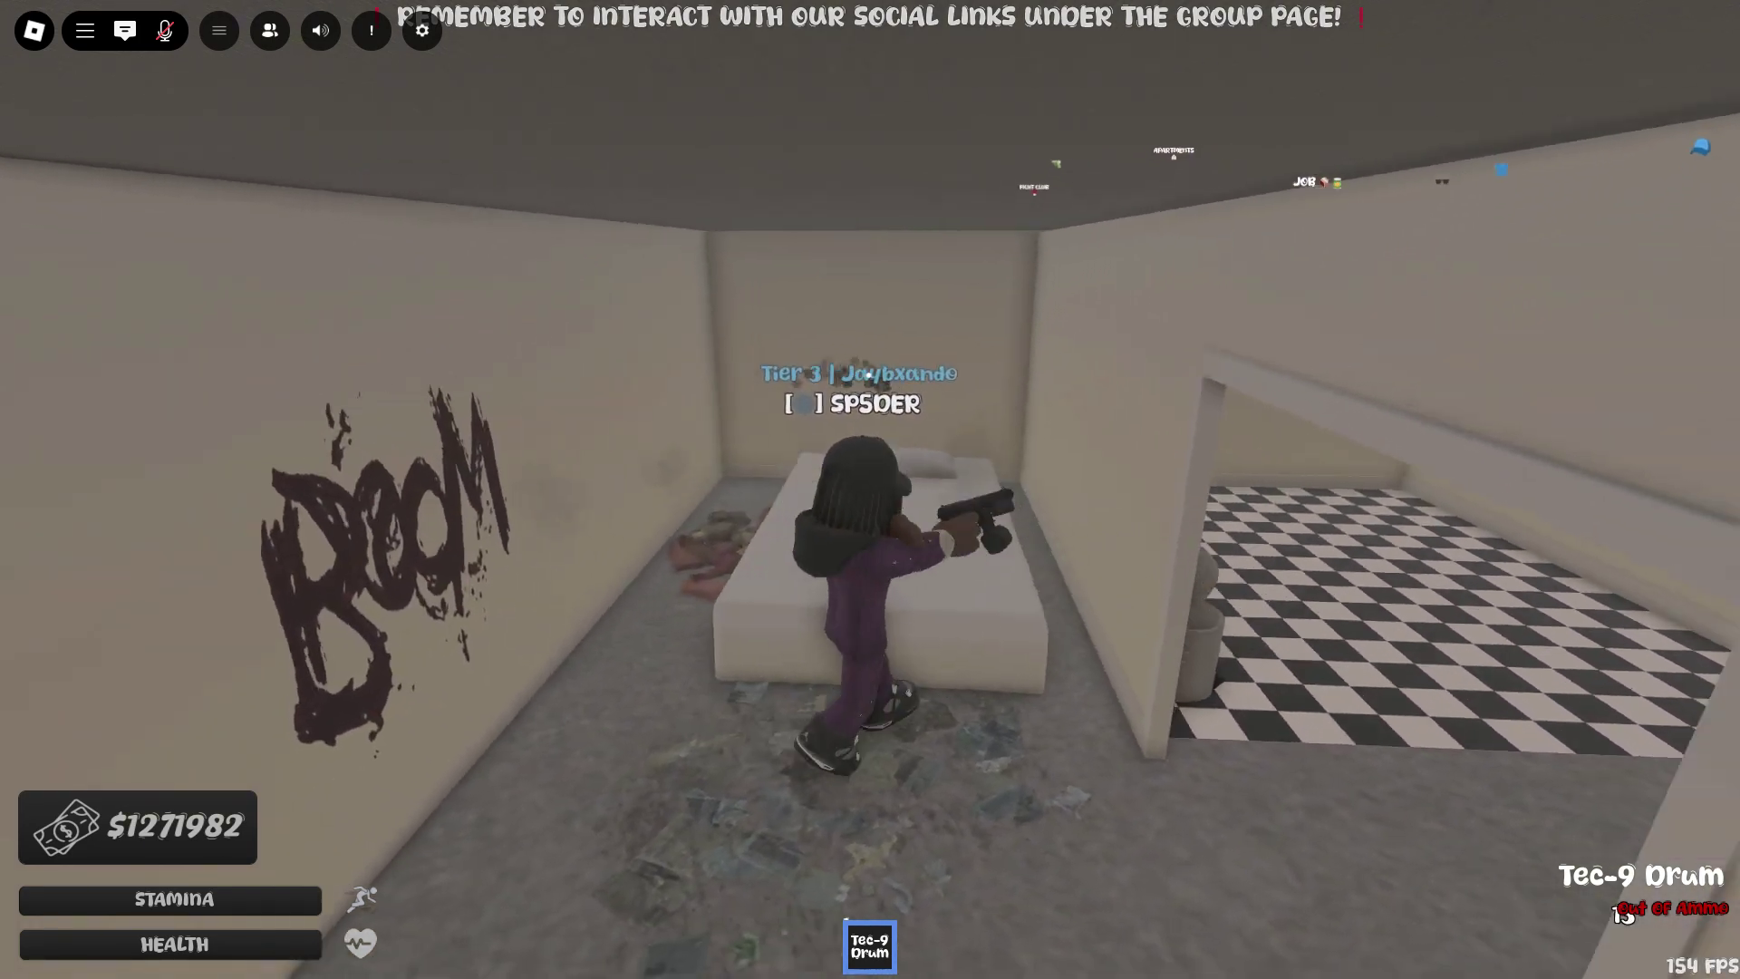
{"action": "left_click", "coordinate": [1622, 914]}
{"action": "left_click", "coordinate": [1624, 916]}
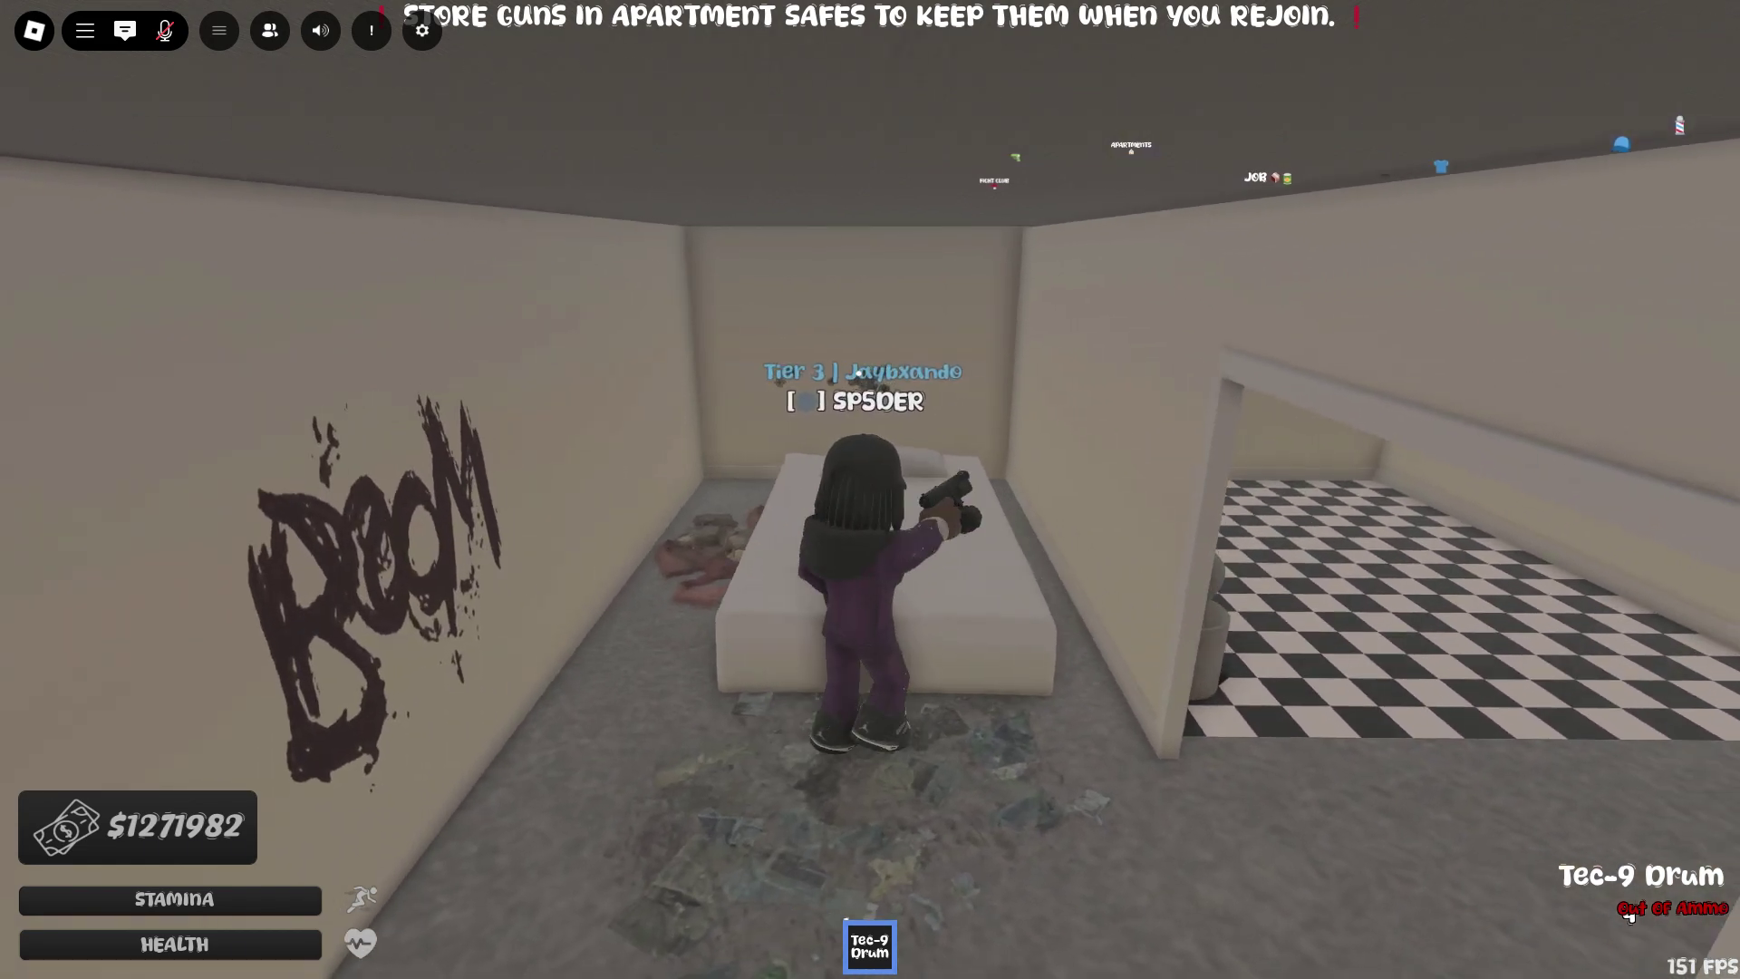
Store the emptied Tec-9 Drum back in the dresser safe
{"action": "key", "text": "a"}
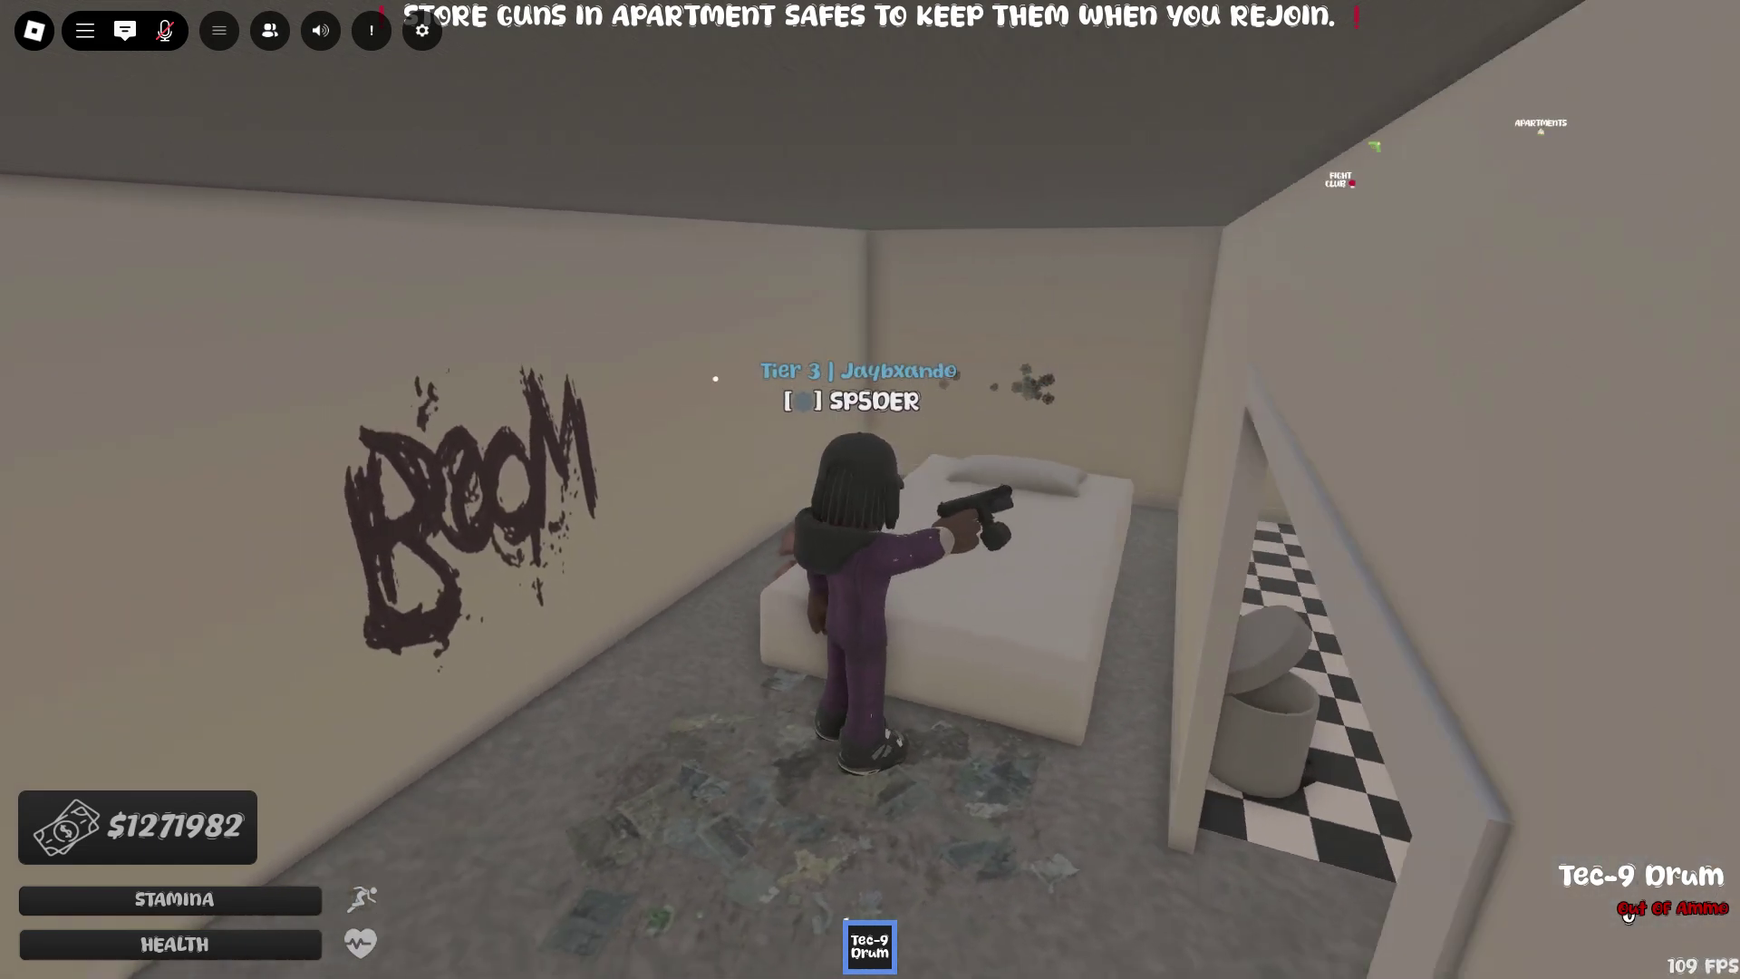
{"action": "key", "text": "s"}
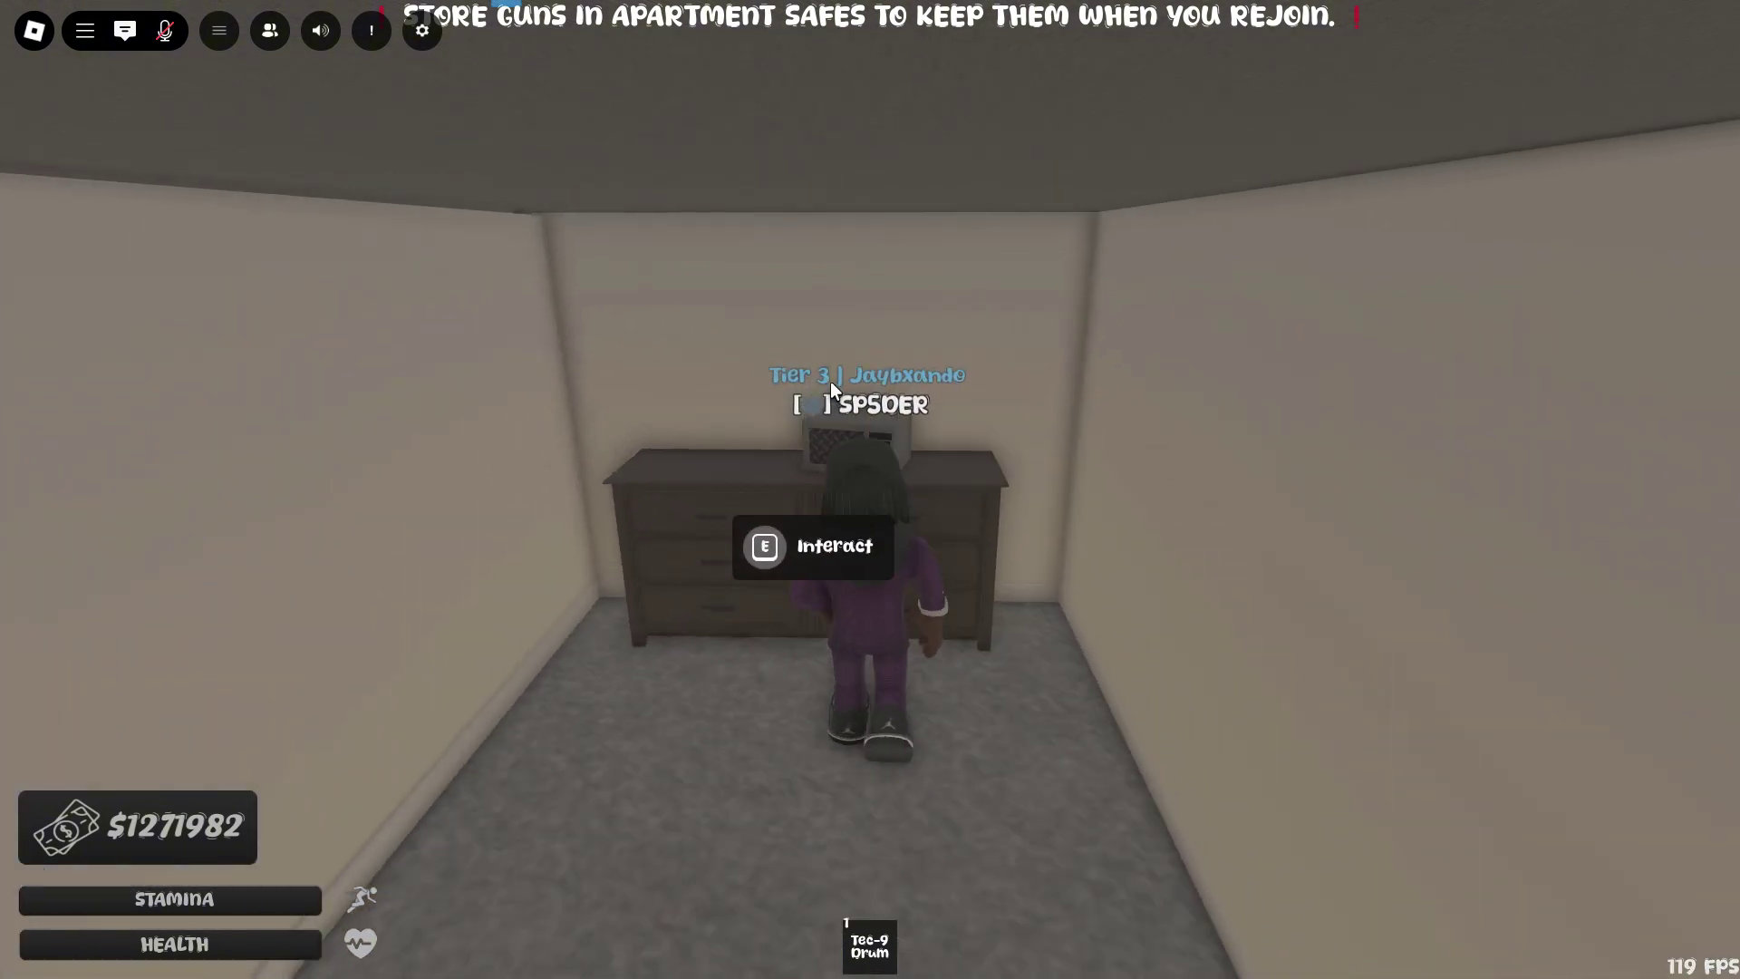
{"action": "key", "text": "e"}
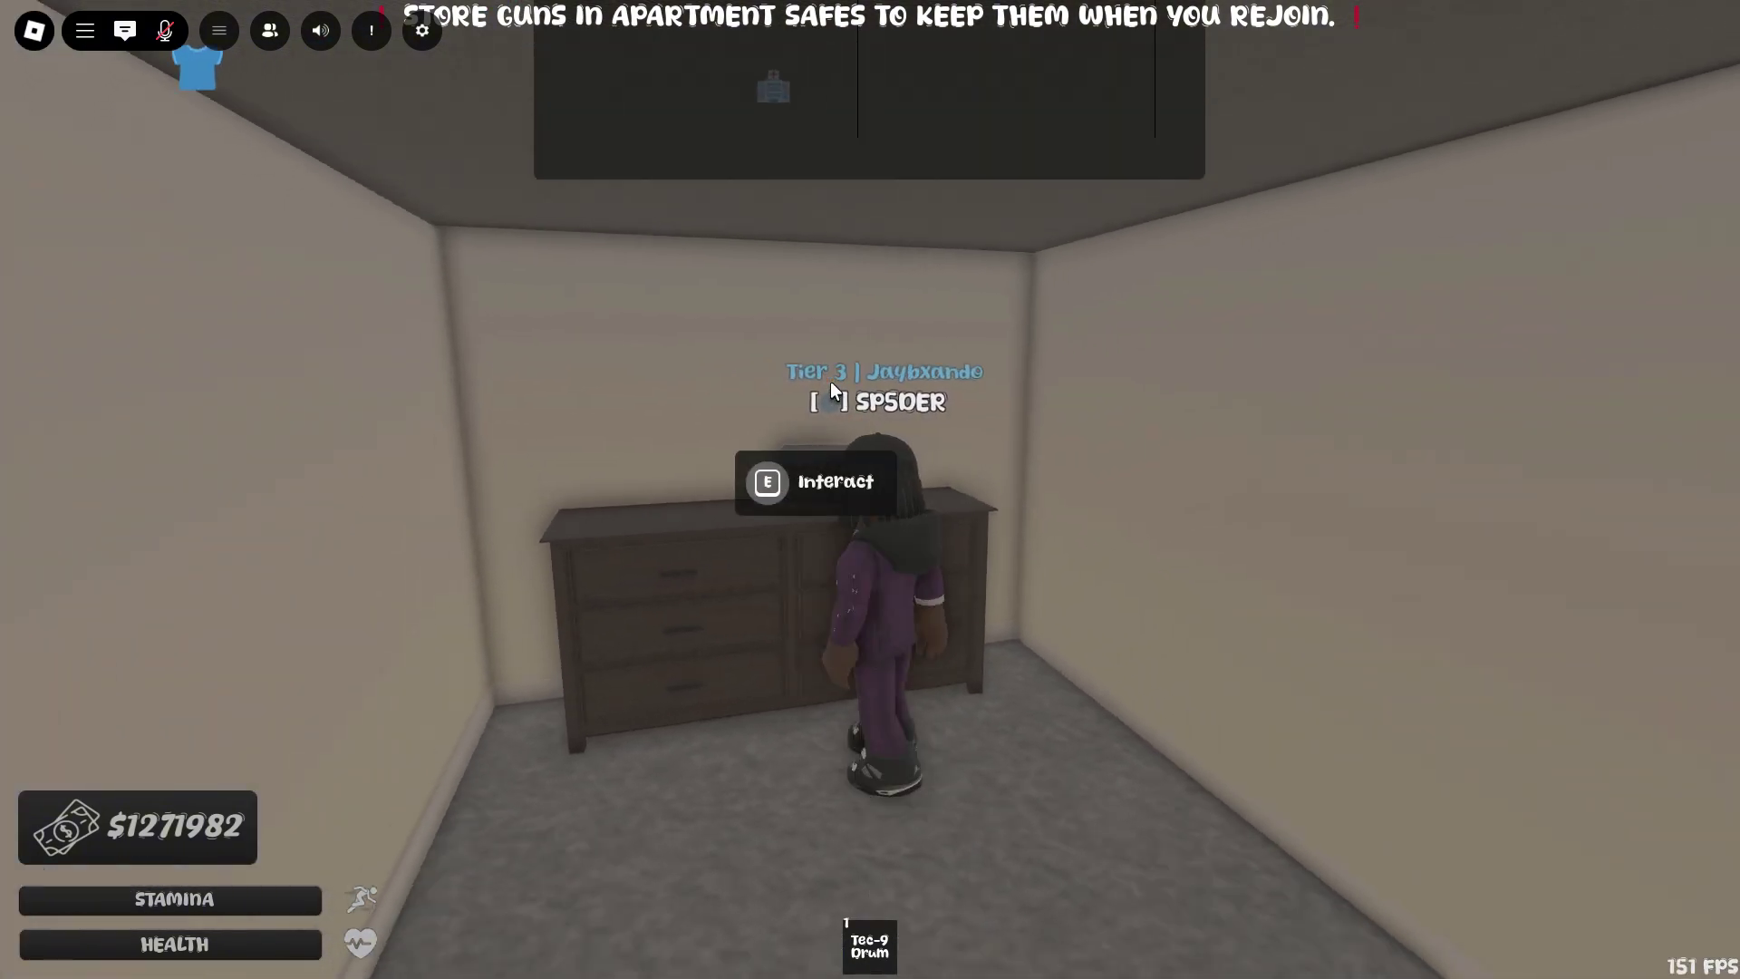
{"action": "key", "text": "w"}
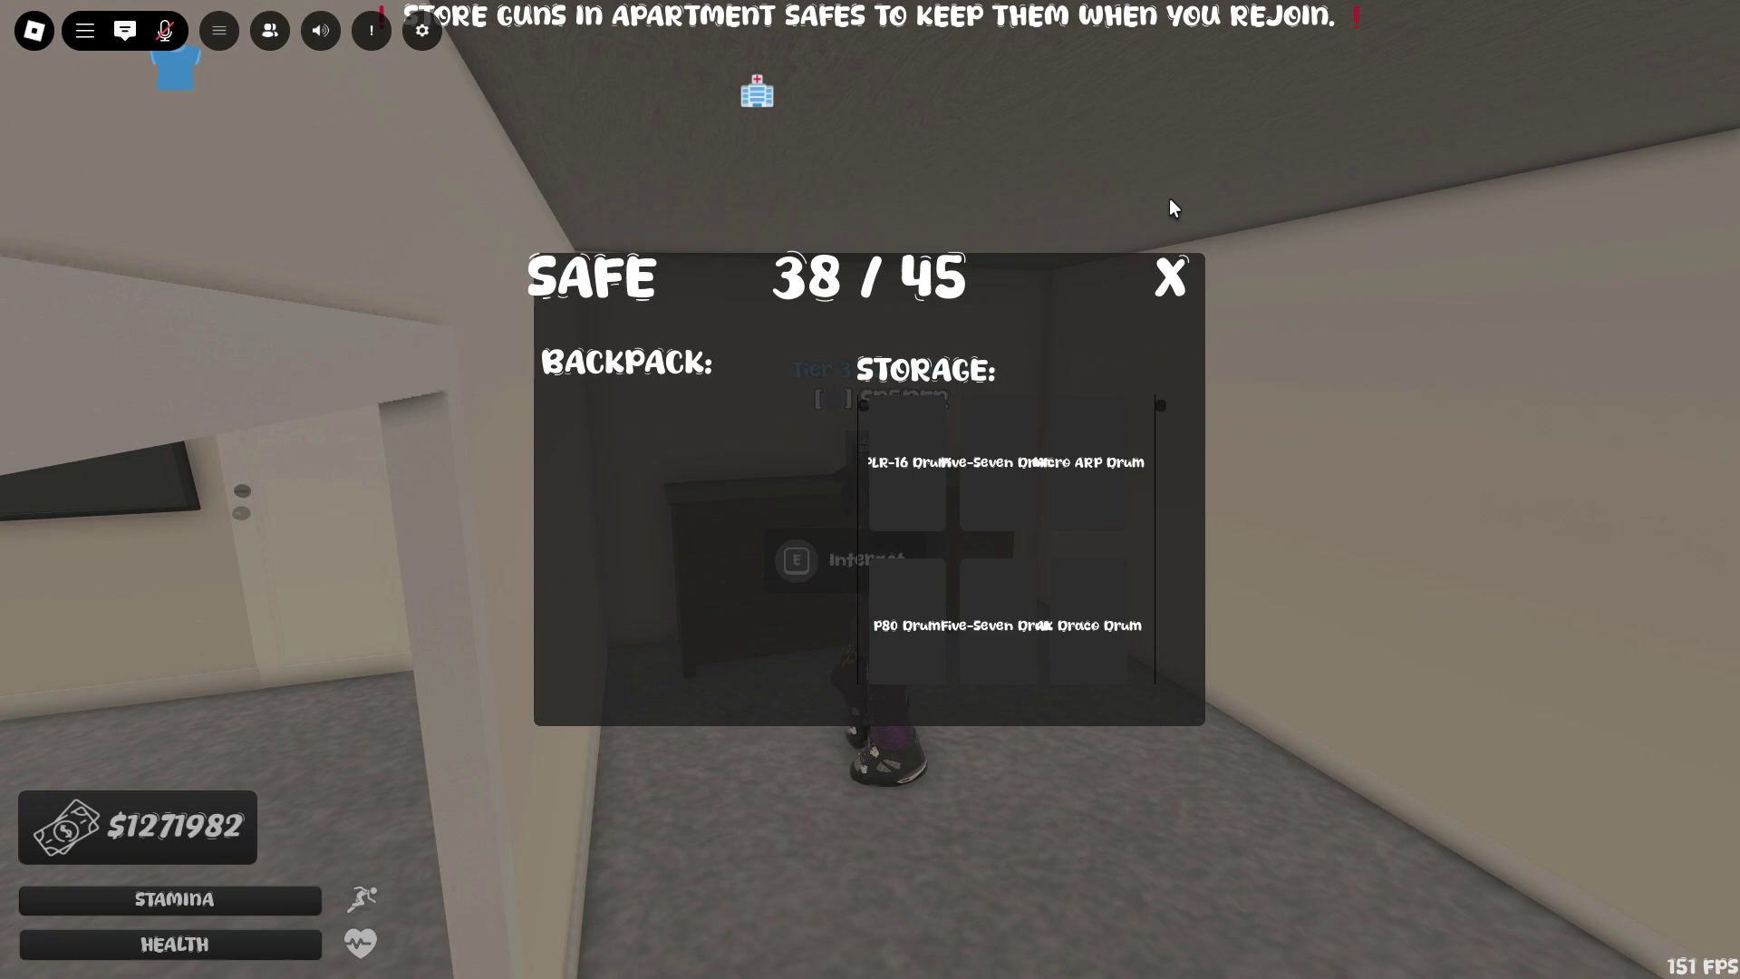
{"action": "left_click", "coordinate": [1173, 278]}
Walk out the apartment door onto the snowy street beside the JOB building
{"action": "key", "text": "w"}
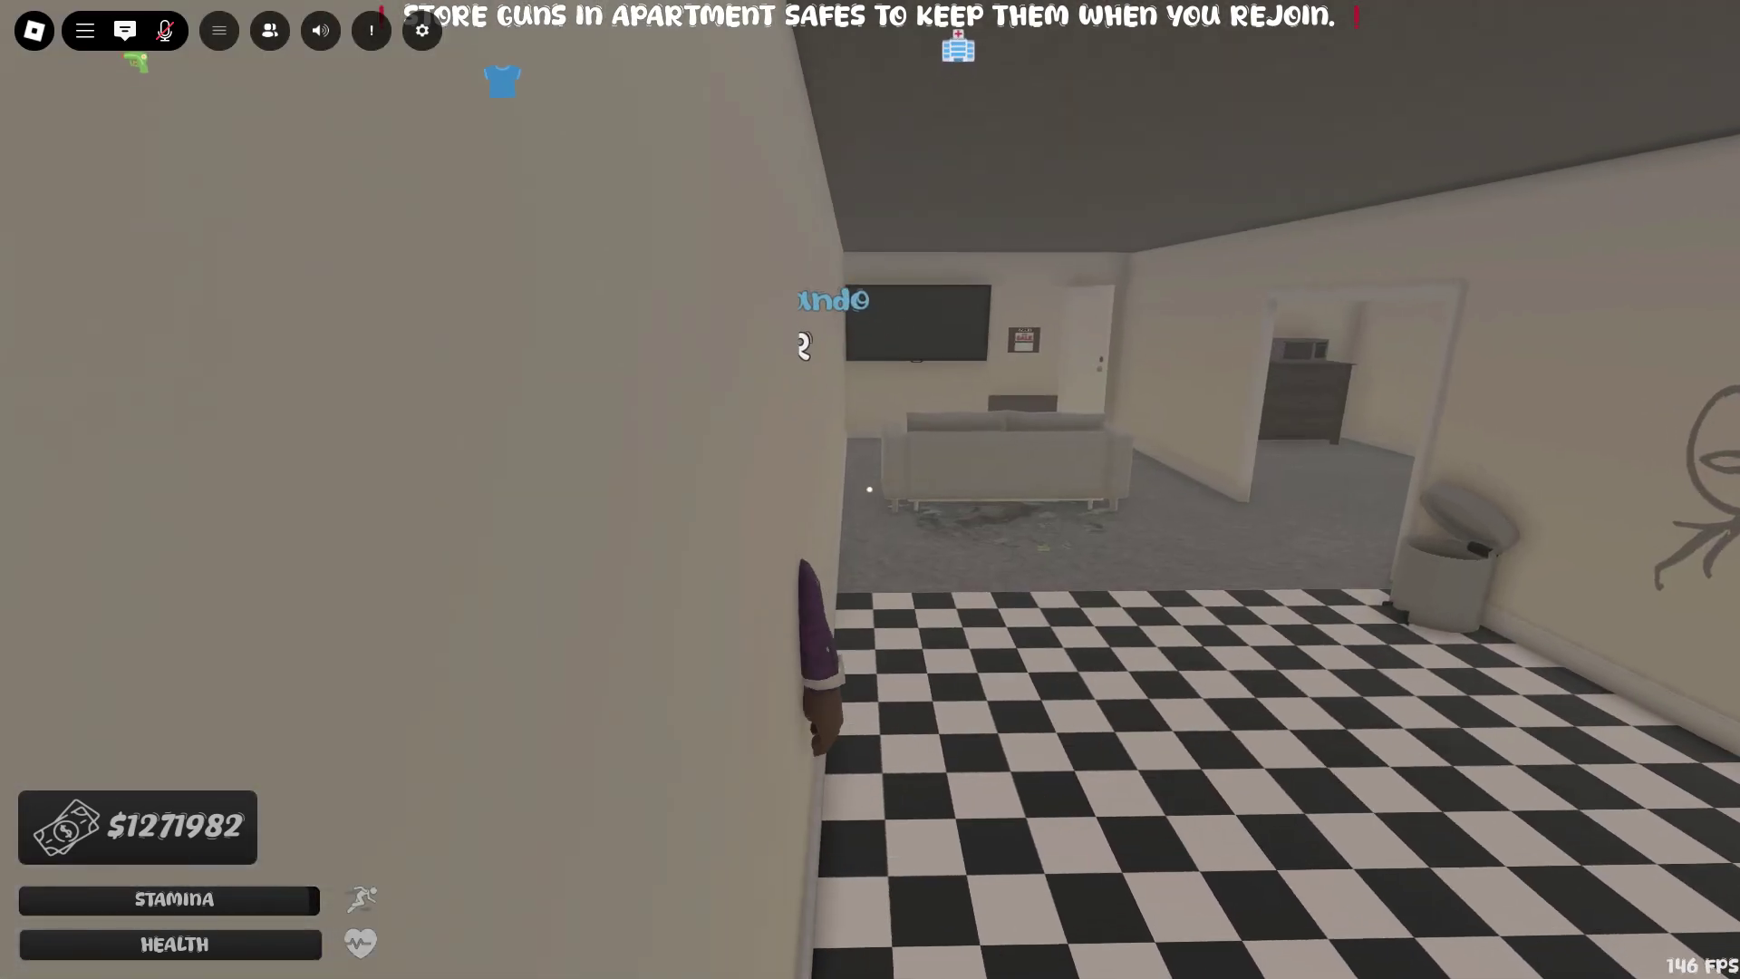
{"action": "key", "text": "w"}
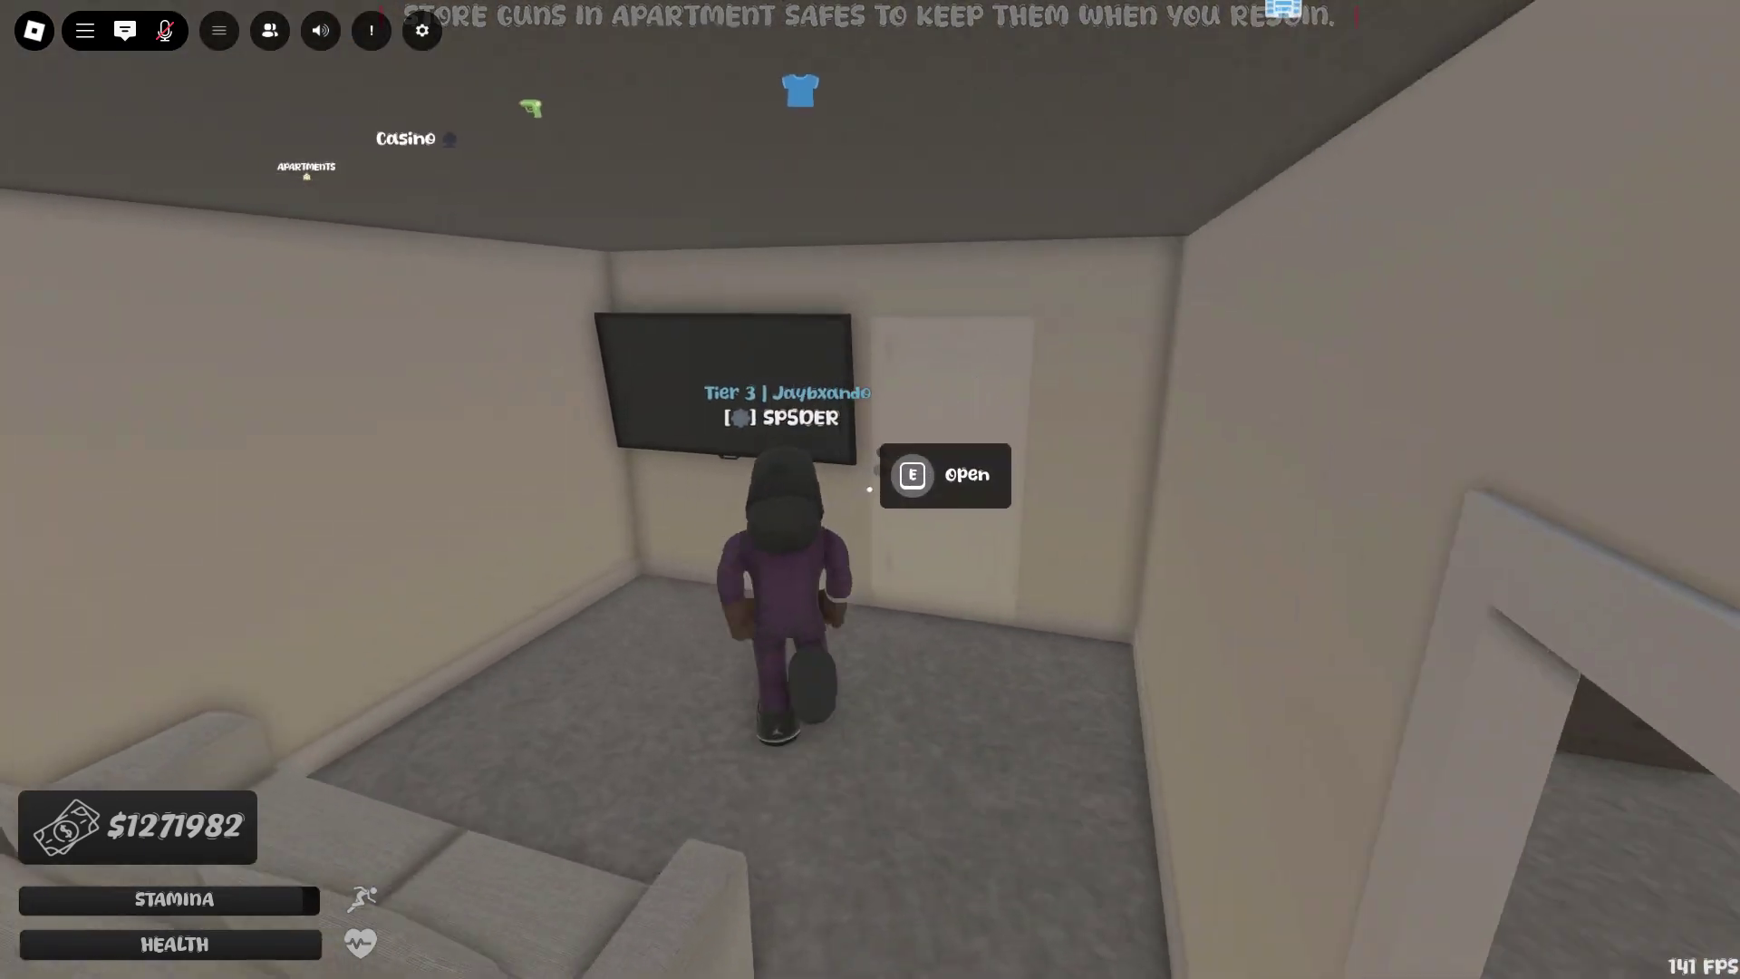
{"action": "key", "text": "e"}
{"action": "key", "text": "w"}
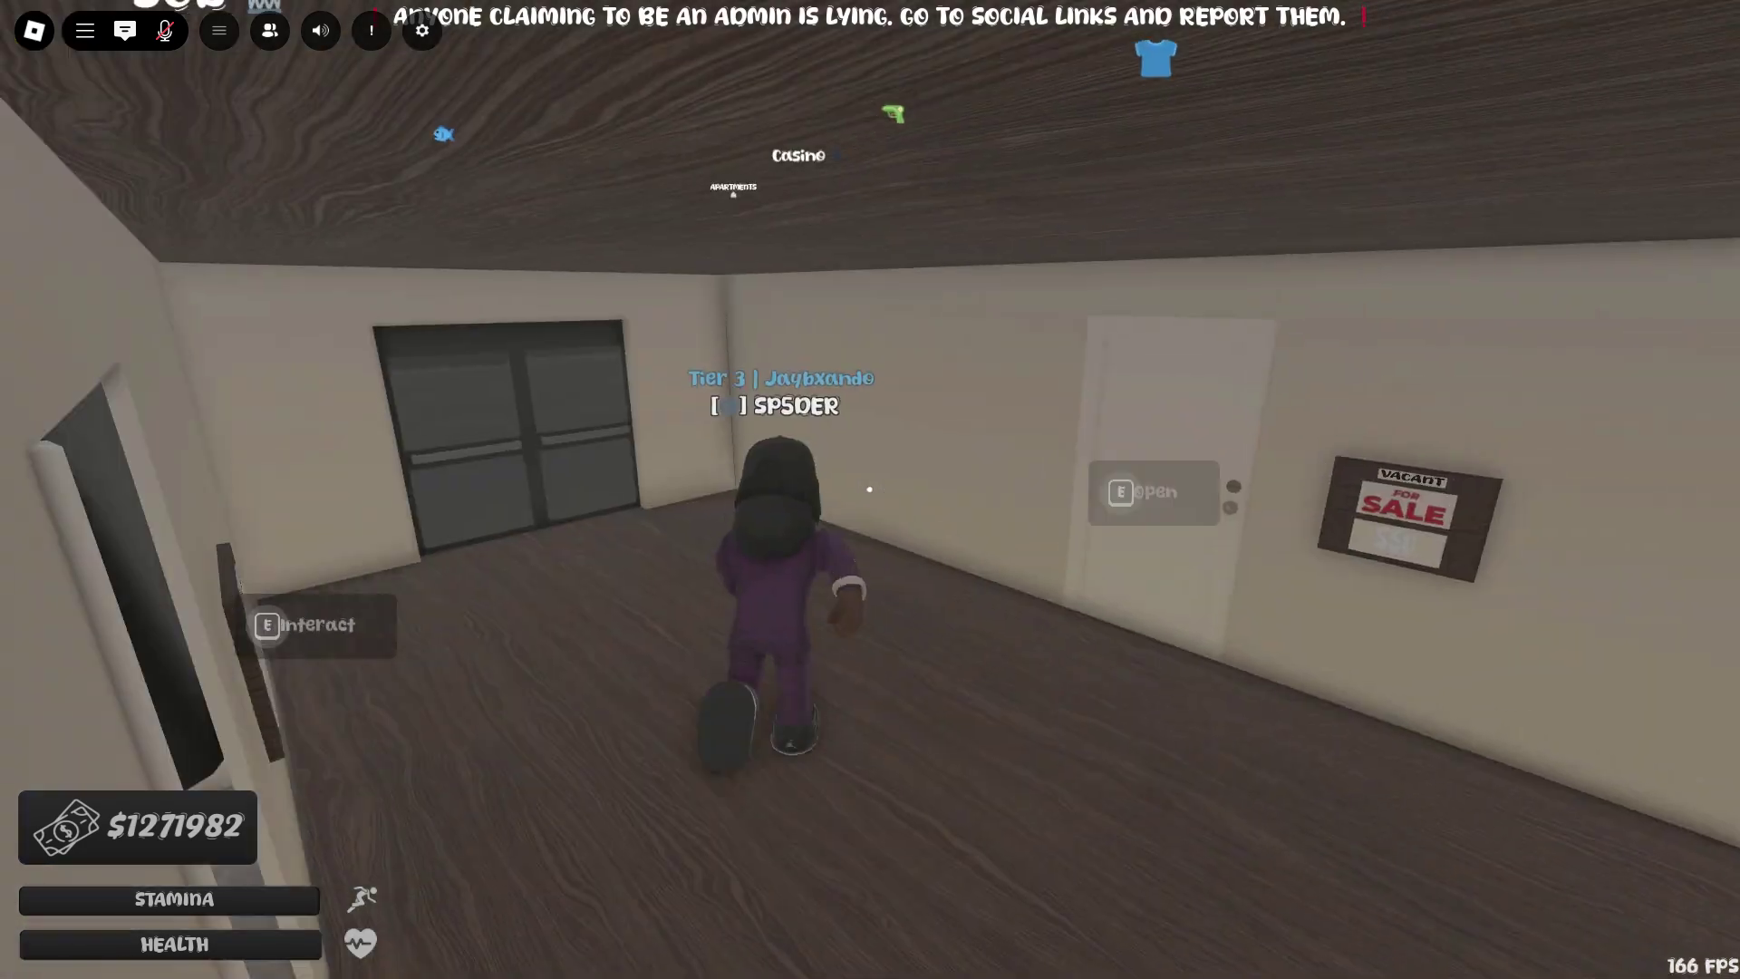
{"action": "key", "text": "w"}
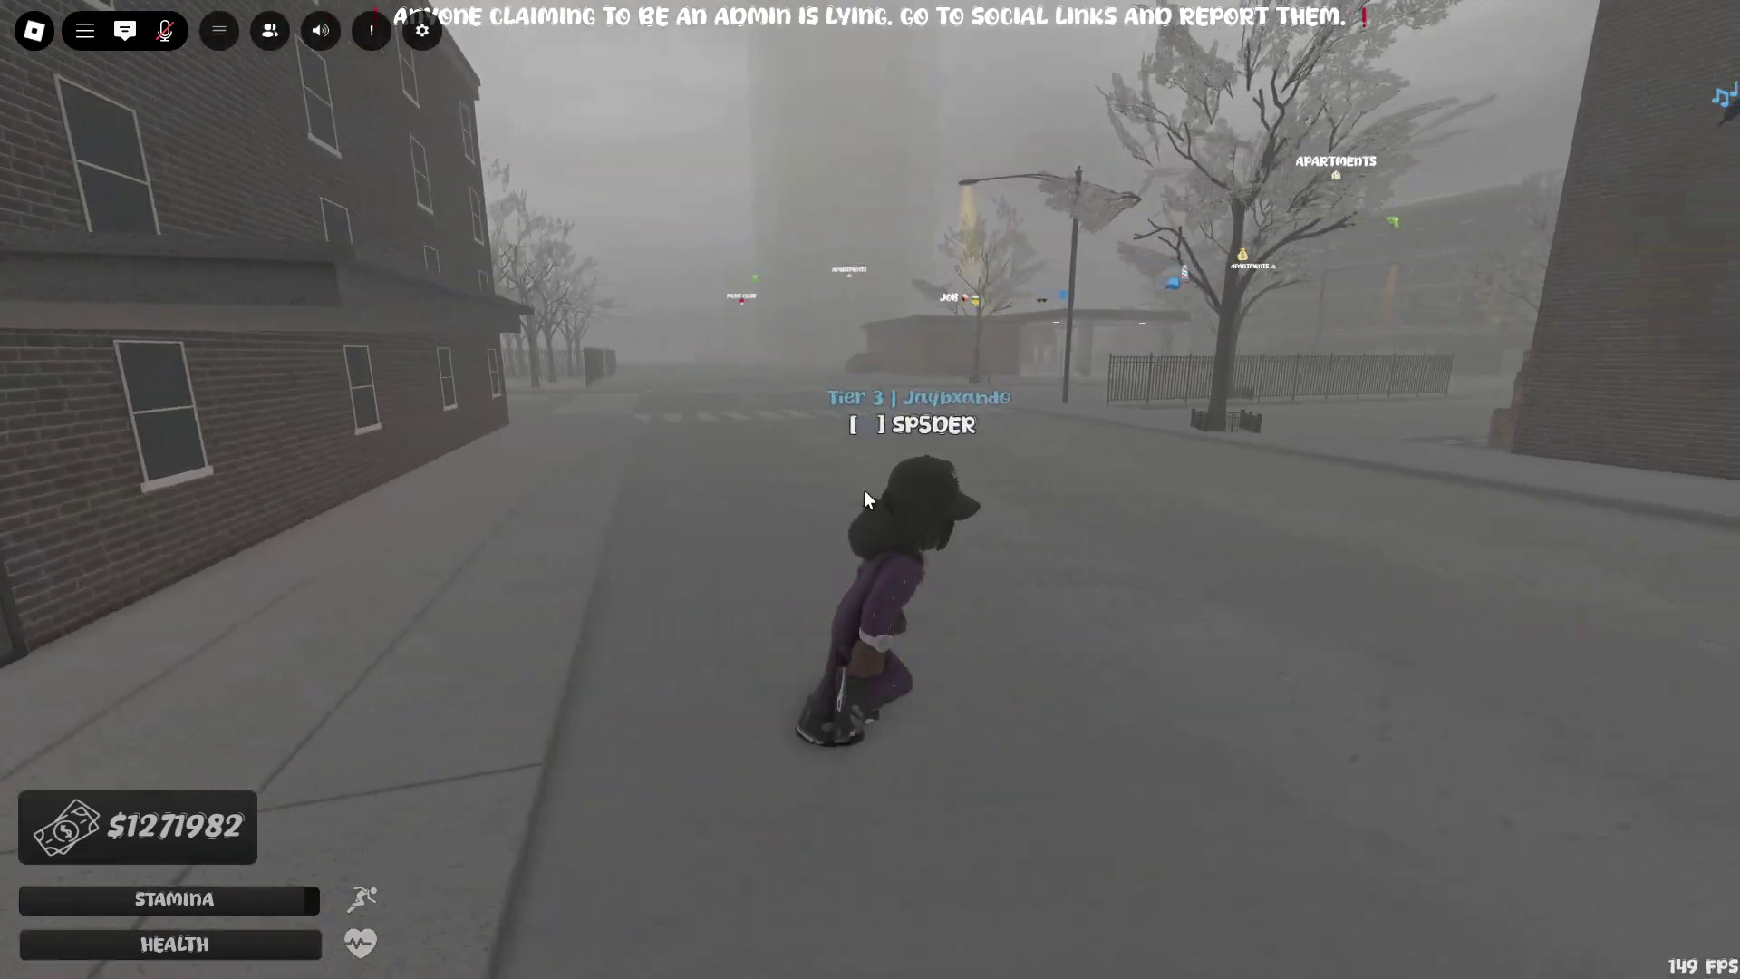
{"action": "key", "text": "w"}
{"action": "key", "text": "d"}
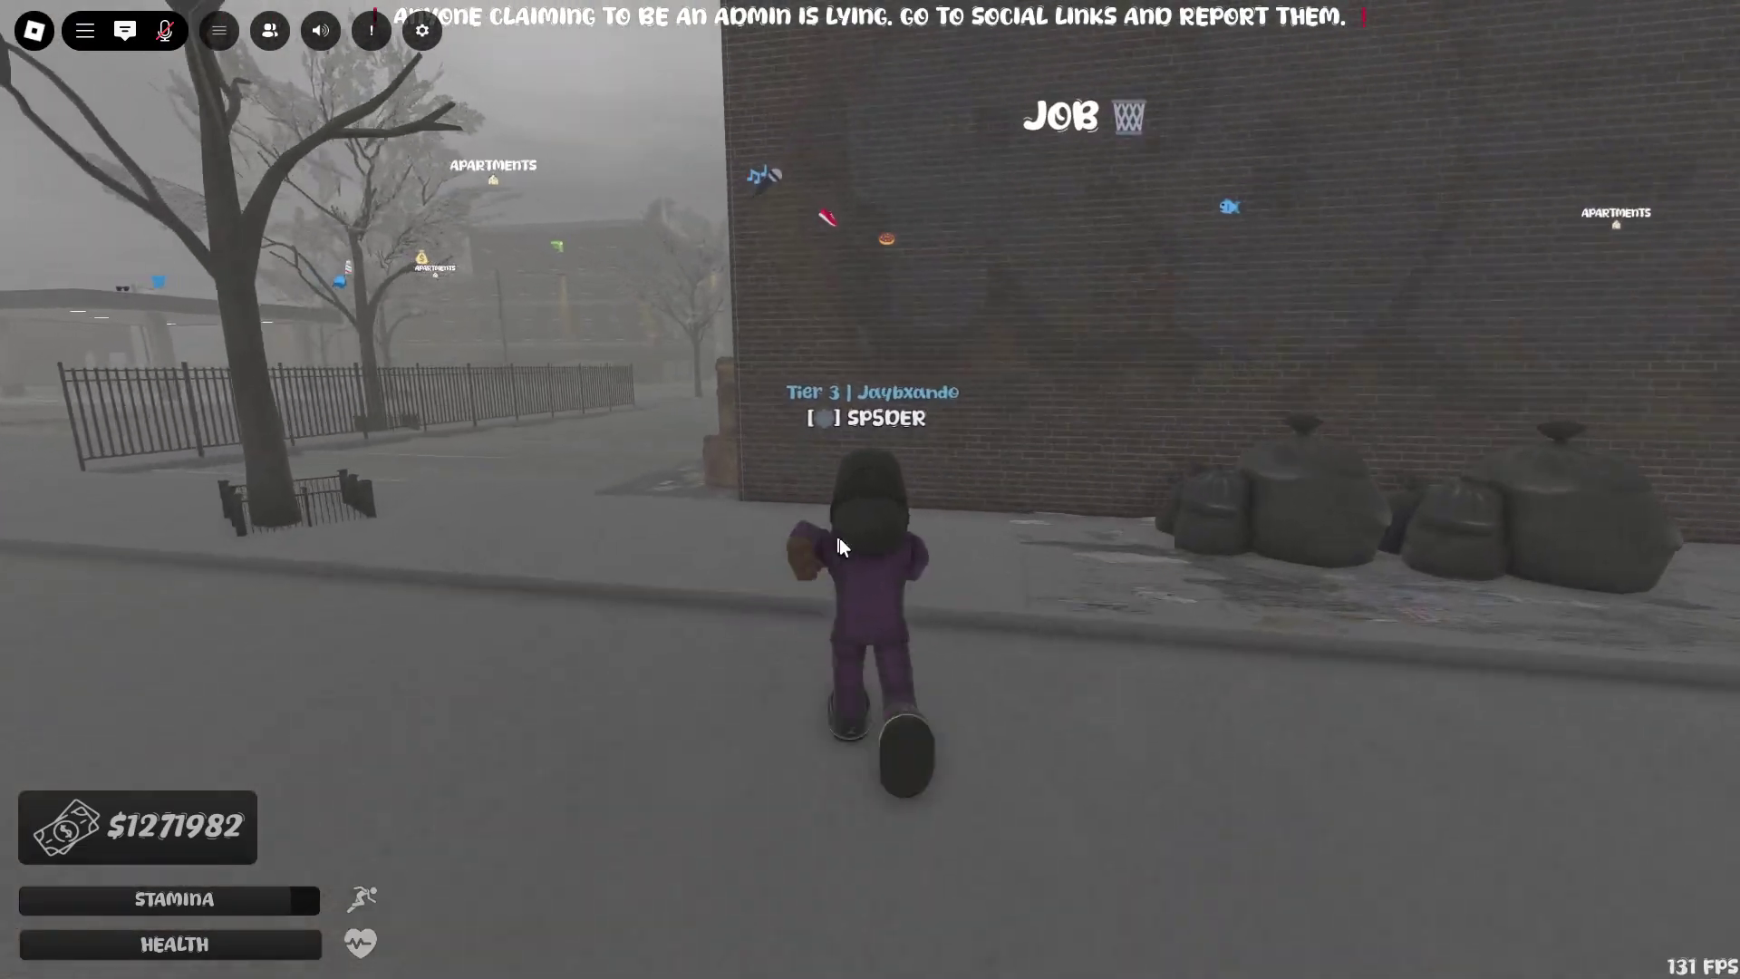